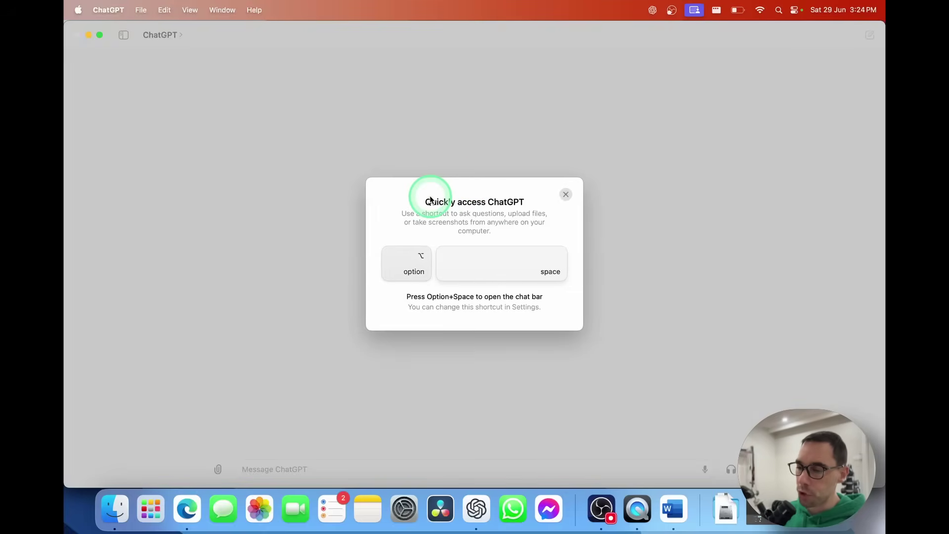
Summon the quick-access chat bar with Option+Space and type 'What can ChatGPT do?'.
{"action": "key", "text": "alt+space"}
{"action": "type", "text": "What can ChatGPT do?"}
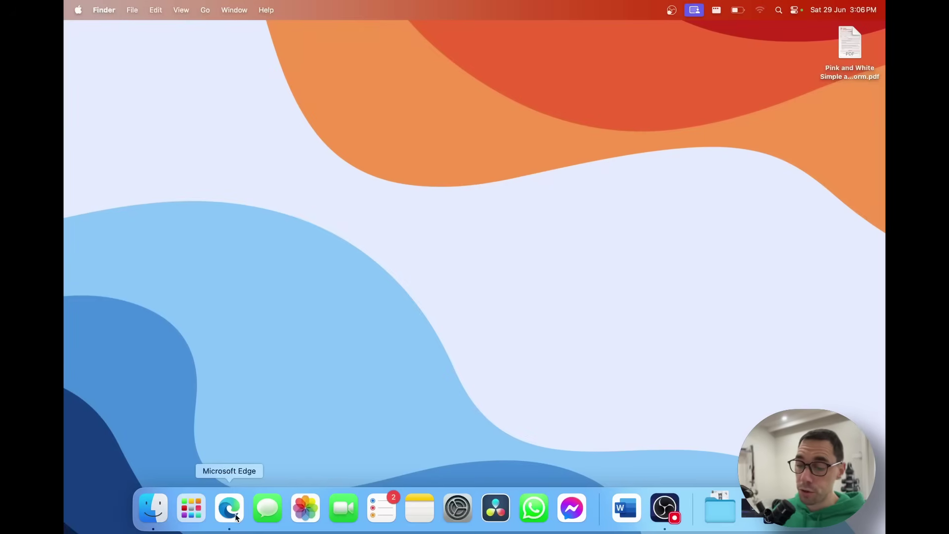
Go to openai.com/chatgpt/mac in Edge and download the ChatGPT Mac desktop app.
{"action": "left_click", "coordinate": [236, 517]}
{"action": "type", "text": "https://openai.com/chatgpt/mac/"}
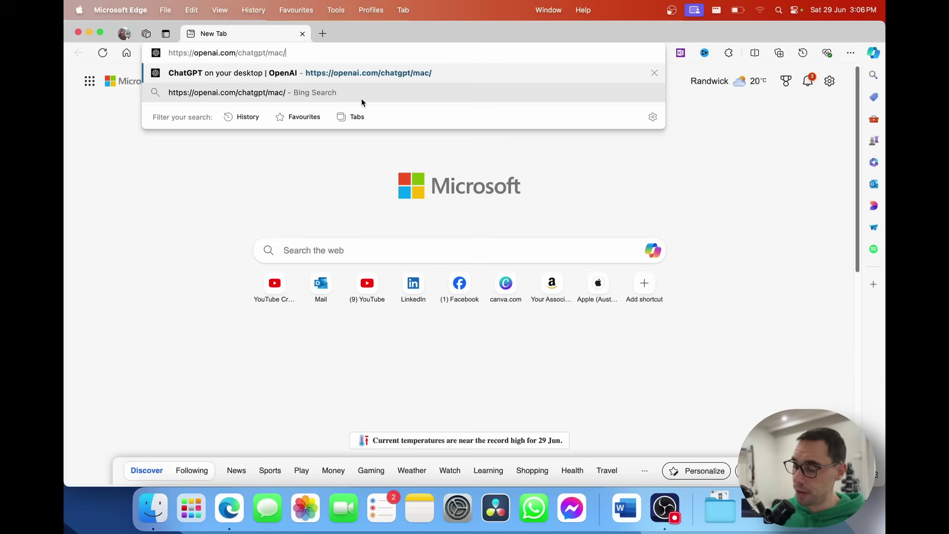
{"action": "key", "text": "Return"}
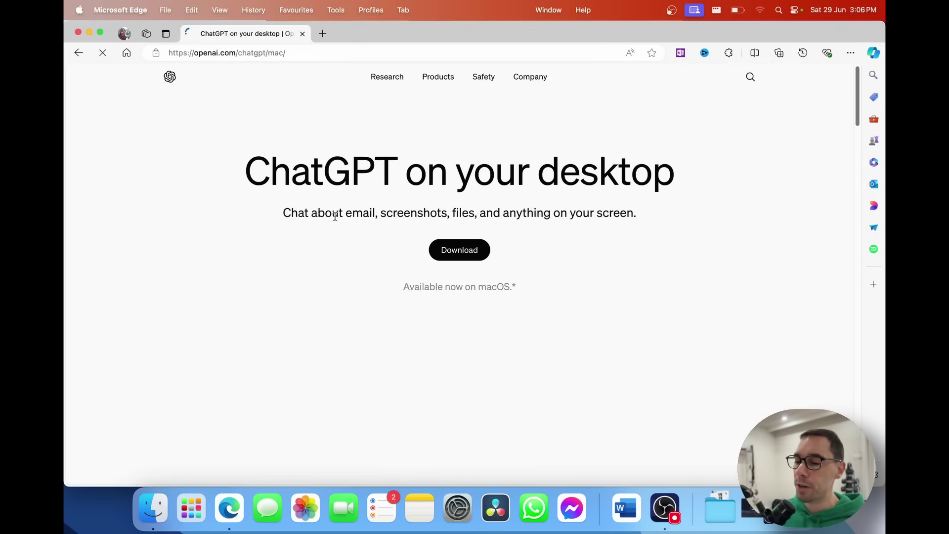
{"action": "left_click_drag", "start_coordinate": [338, 214], "coordinate": [570, 214]}
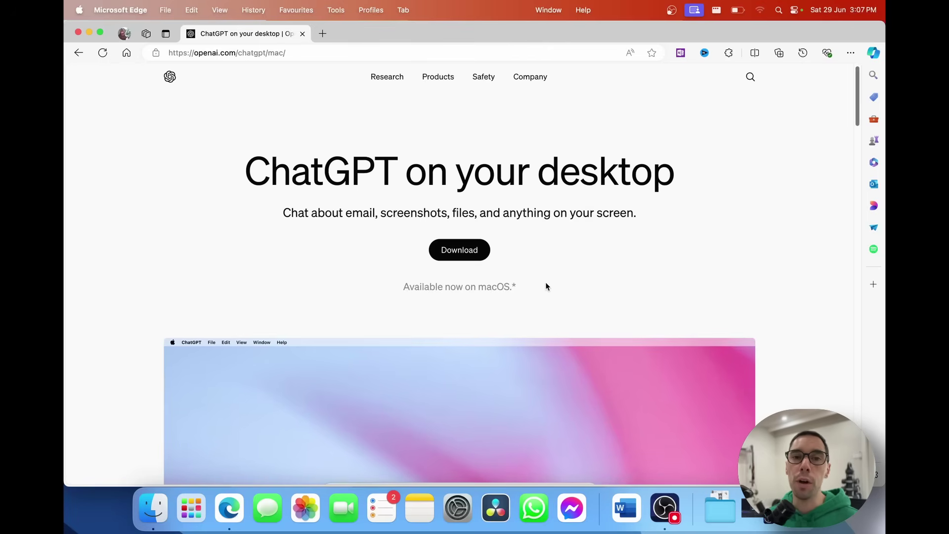
{"action": "left_click", "coordinate": [462, 252]}
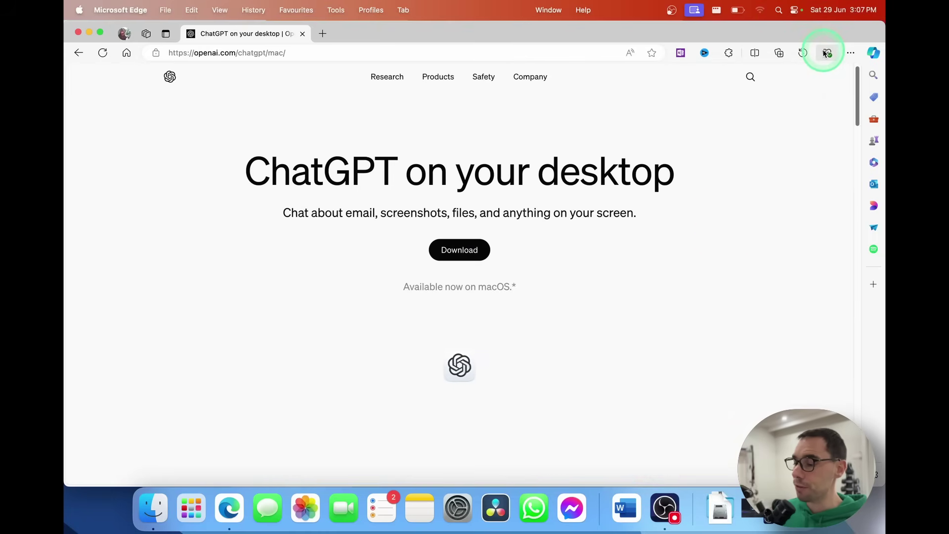
Open the ChatGPT disk image from Downloads and copy ChatGPT into Applications.
{"action": "left_click", "coordinate": [153, 509]}
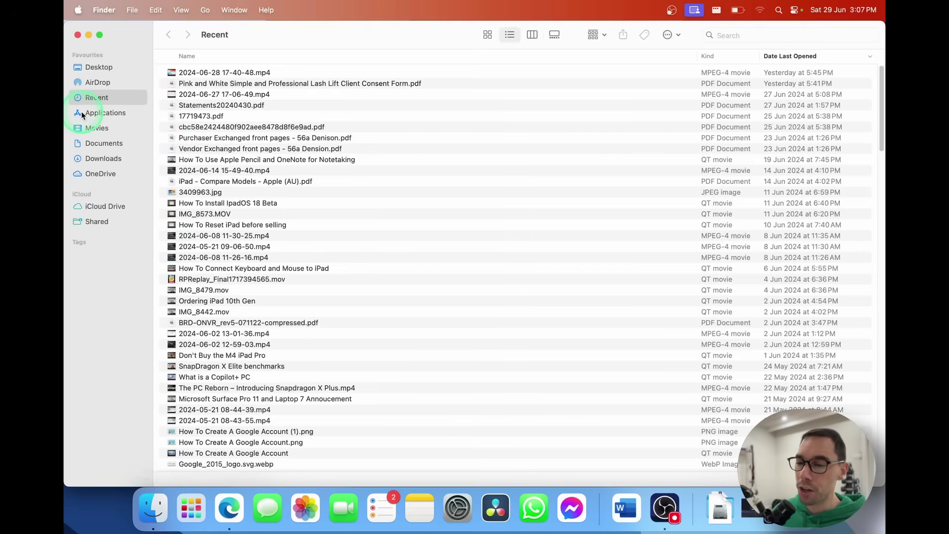
{"action": "left_click", "coordinate": [104, 159]}
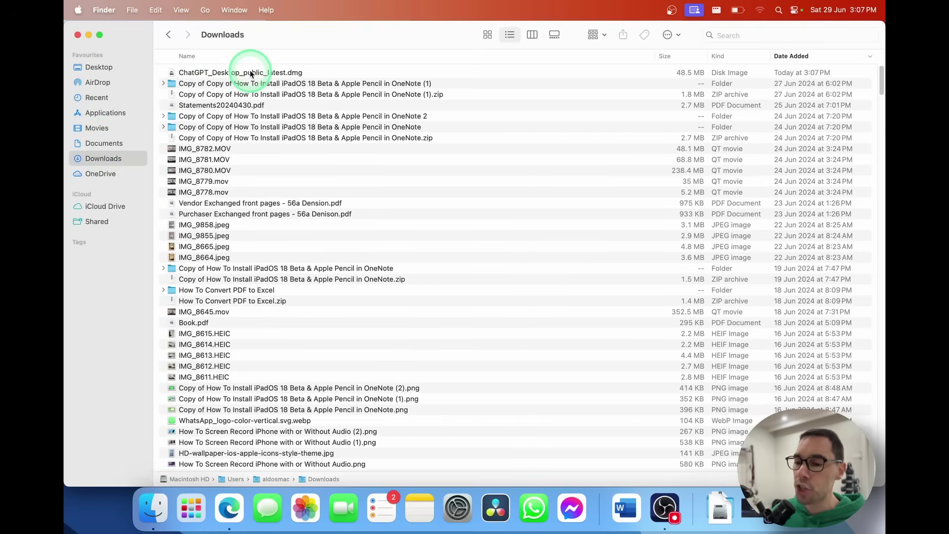
{"action": "double_click", "coordinate": [298, 74]}
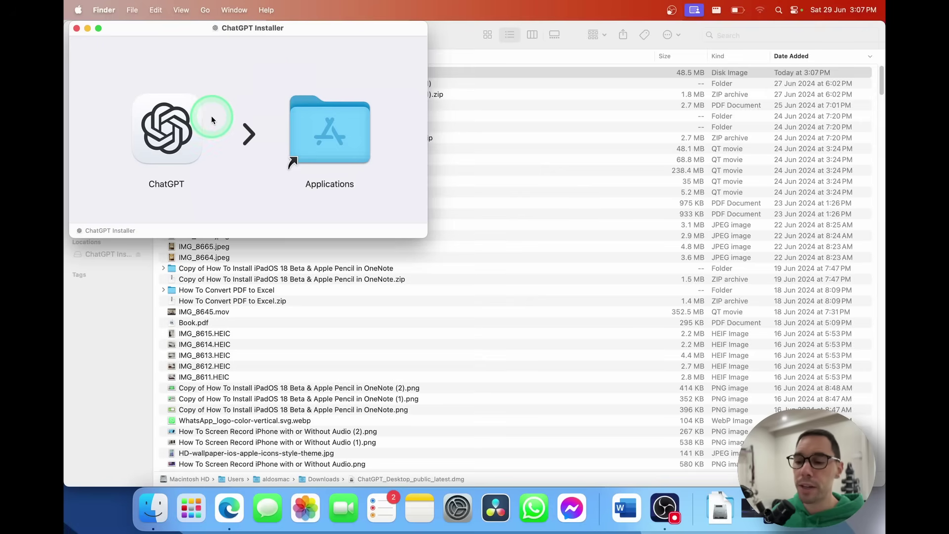
{"action": "left_click_drag", "start_coordinate": [164, 145], "coordinate": [332, 147]}
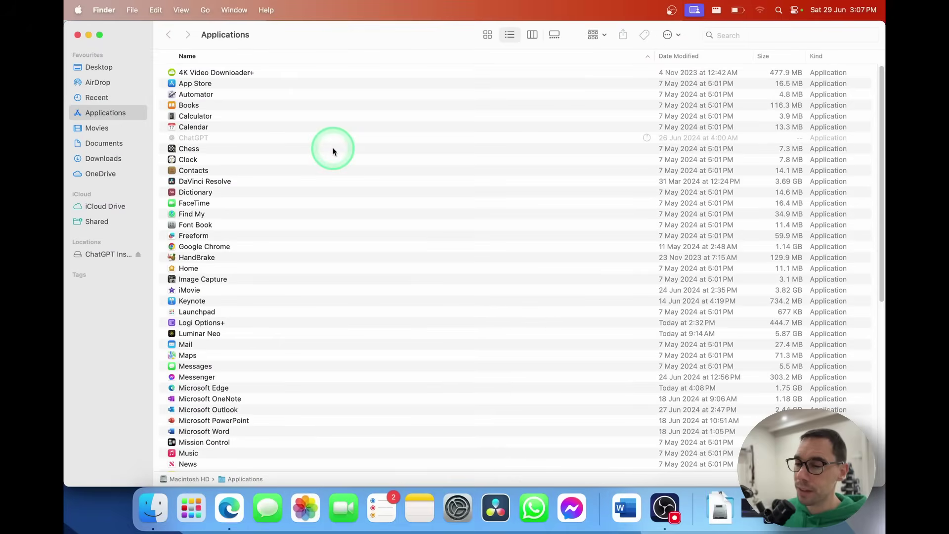
{"action": "left_click", "coordinate": [262, 141]}
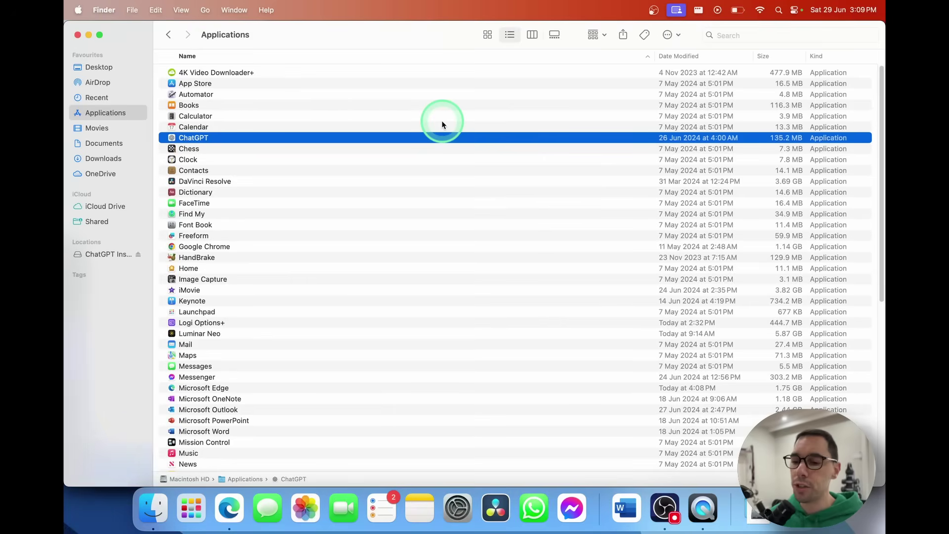
Launch ChatGPT from Launchpad, approve opening the downloaded app, and log in.
{"action": "left_click", "coordinate": [188, 510]}
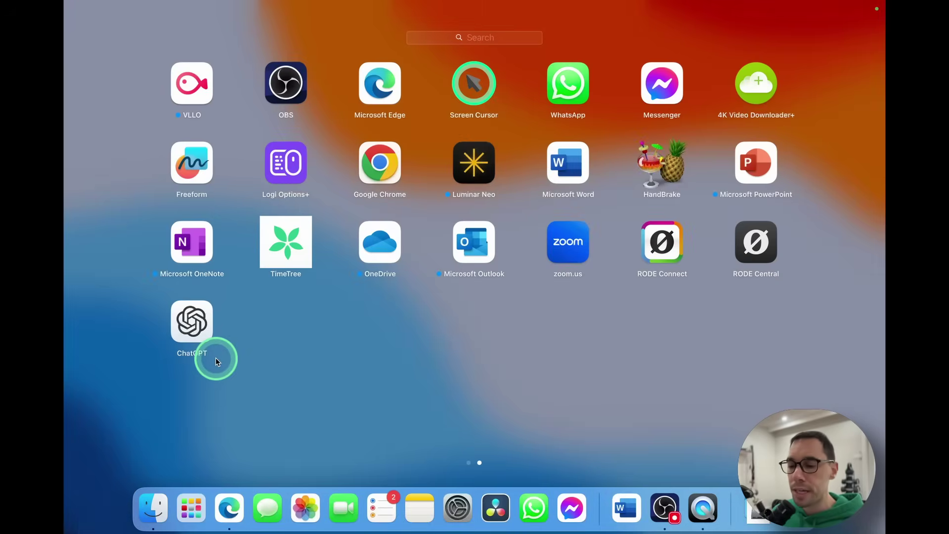
{"action": "left_click", "coordinate": [201, 320]}
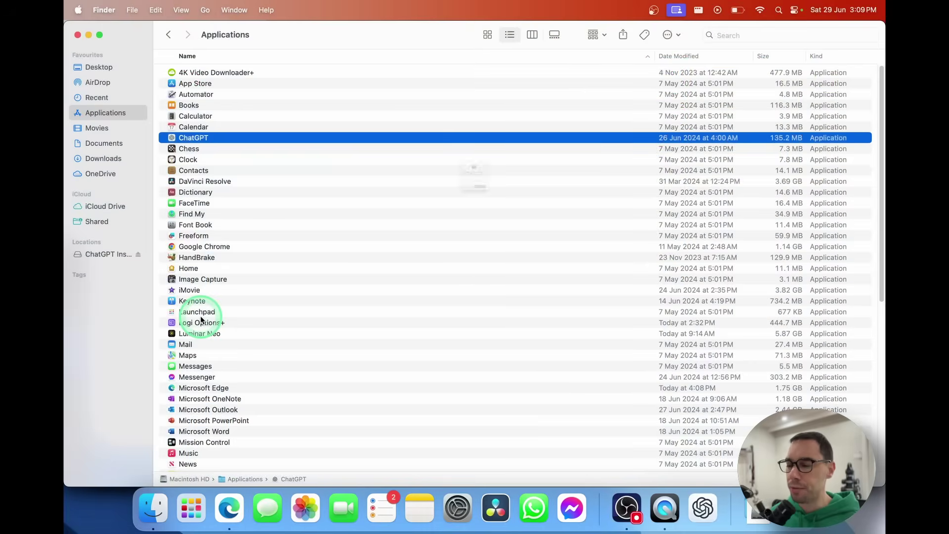
{"action": "left_click", "coordinate": [449, 118]}
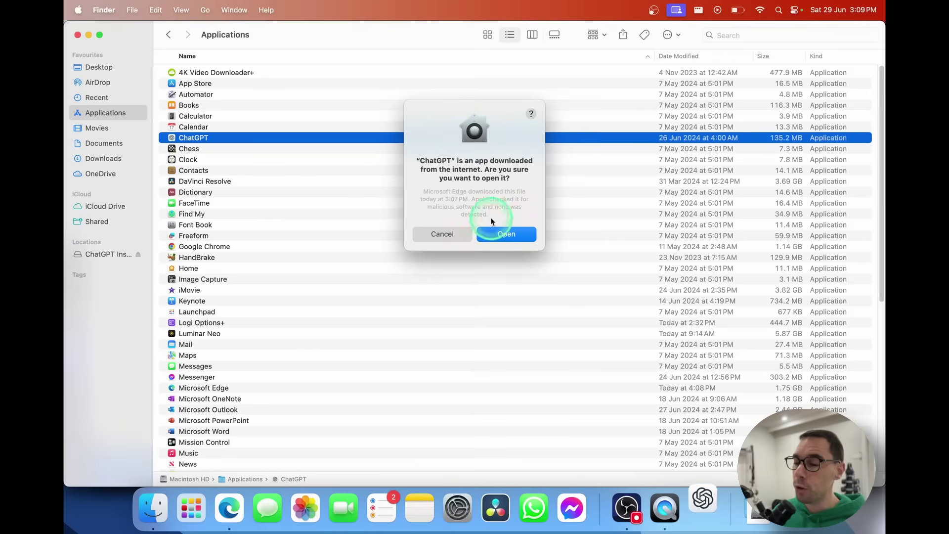
{"action": "left_click", "coordinate": [507, 236]}
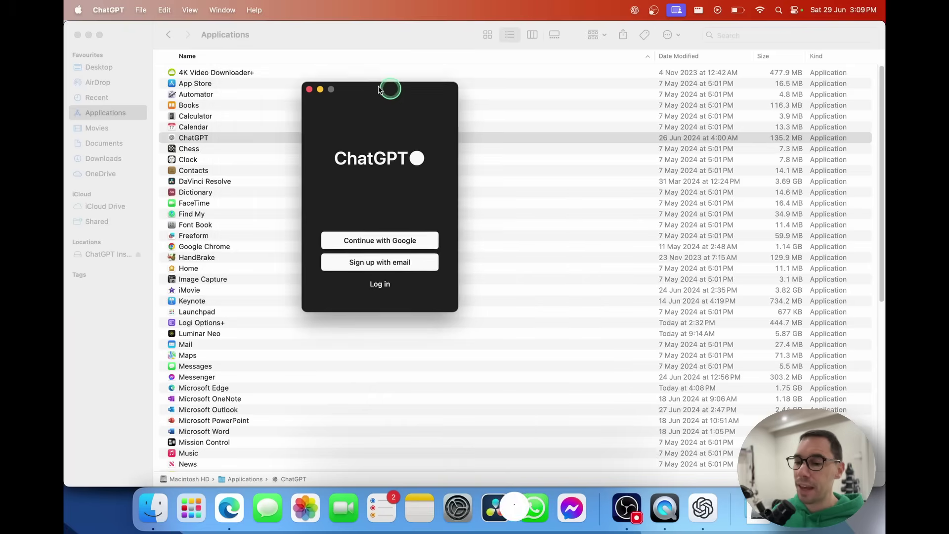
{"action": "left_click_drag", "start_coordinate": [388, 89], "coordinate": [521, 111]}
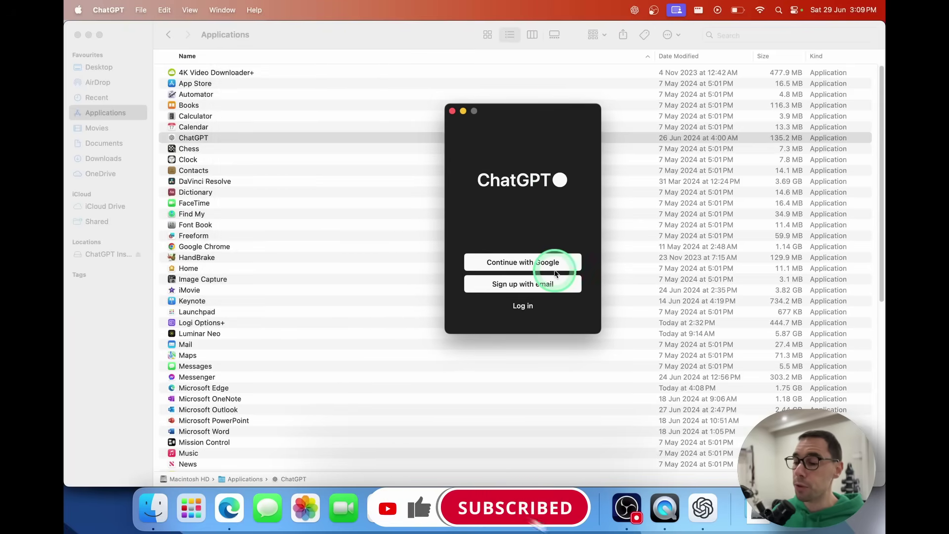
{"action": "left_click", "coordinate": [524, 307]}
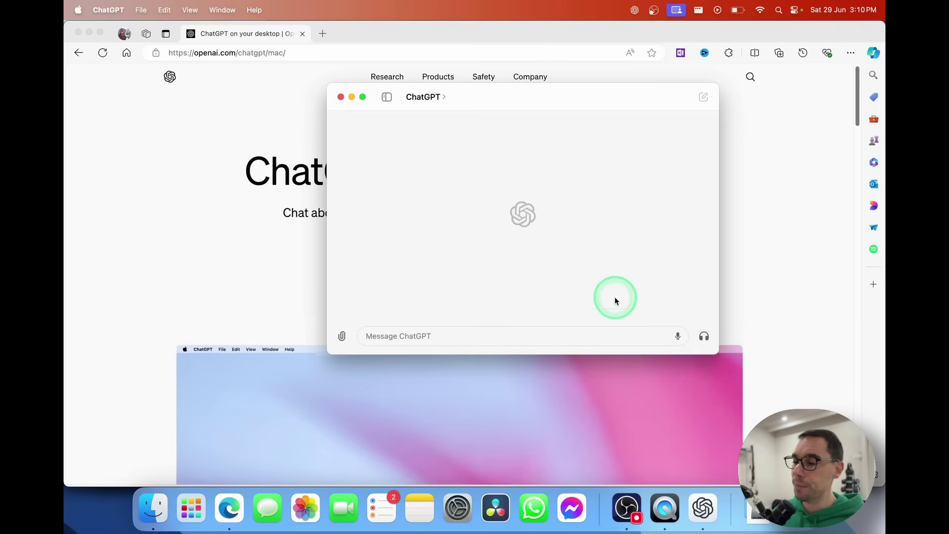
Maximize the ChatGPT window and drag its Dock icon between DaVinci Resolve and WhatsApp.
{"action": "left_click_drag", "start_coordinate": [534, 99], "coordinate": [517, 13]}
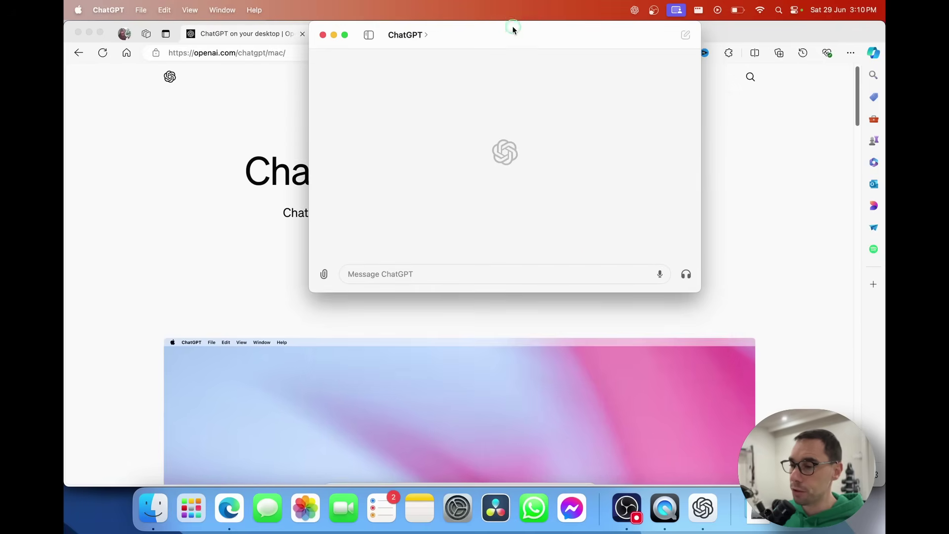
{"action": "double_click", "coordinate": [509, 27]}
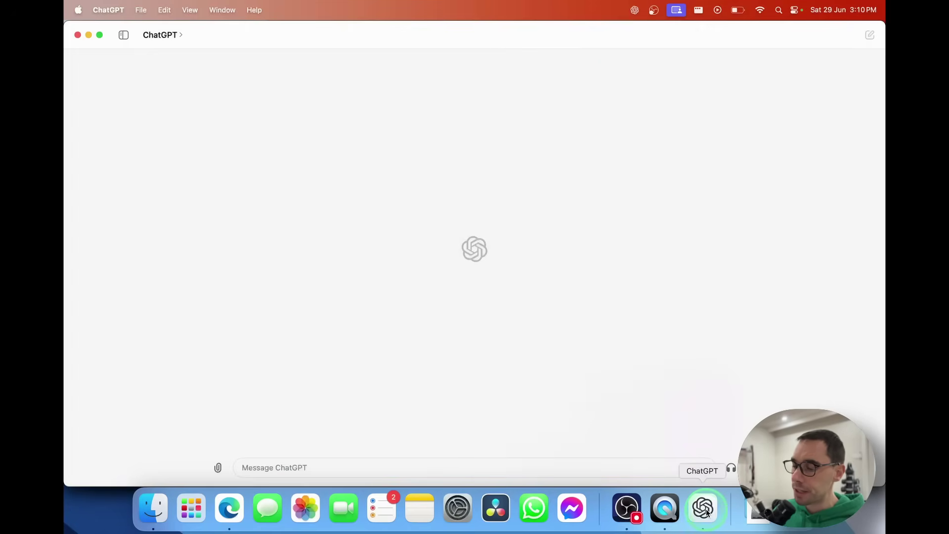
{"action": "left_click_drag", "start_coordinate": [706, 511], "coordinate": [533, 508]}
{"action": "right_click", "coordinate": [534, 507]}
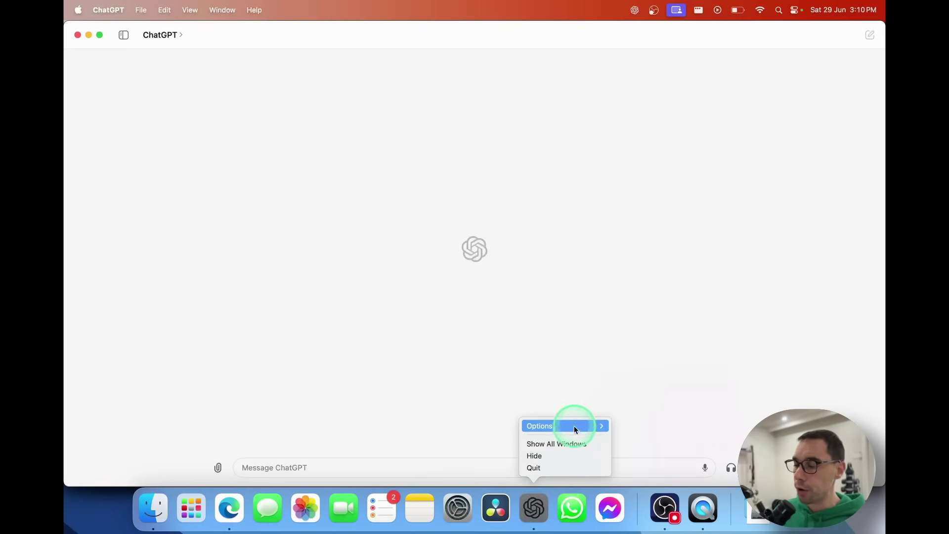
{"action": "mouse_move", "coordinate": [576, 424]}
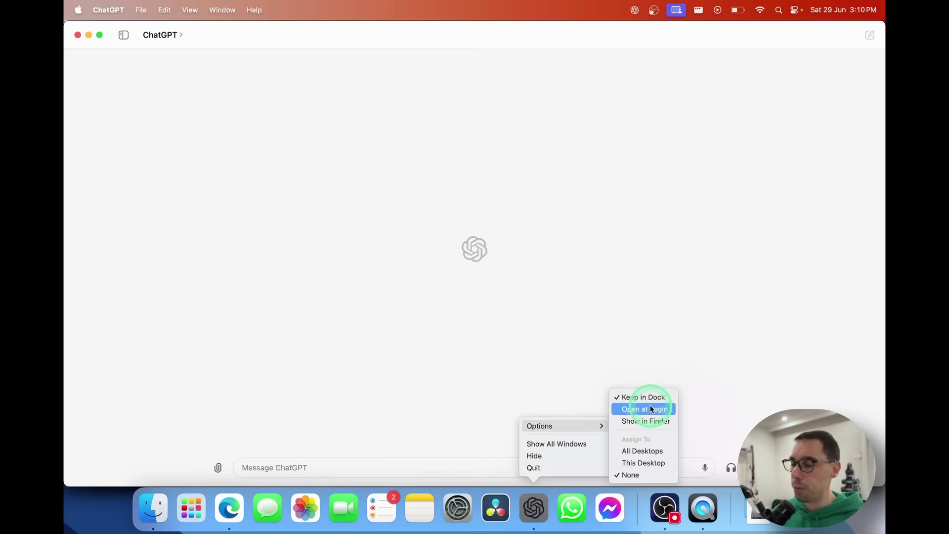
{"action": "left_click", "coordinate": [621, 354]}
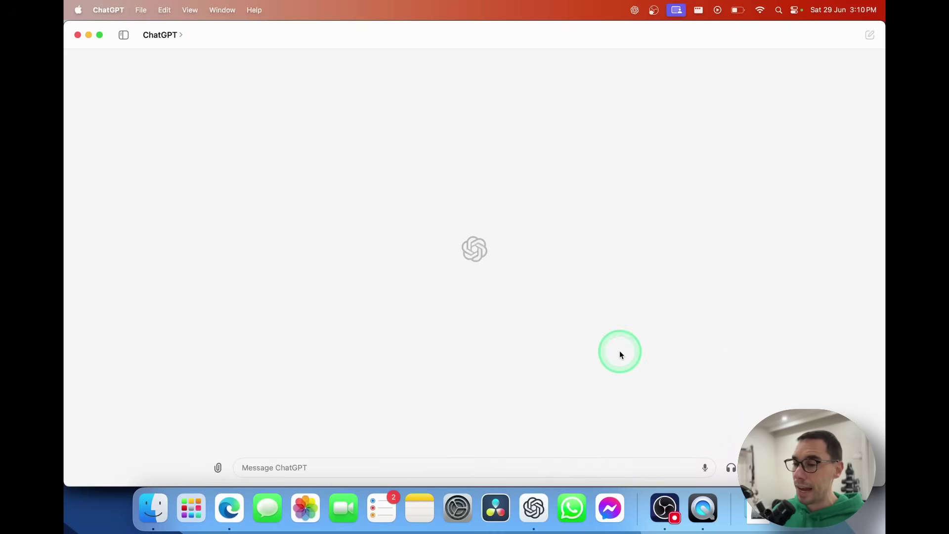
View ChatGPT's menu-bar quick menu of app actions, then close it.
{"action": "left_click", "coordinate": [635, 11]}
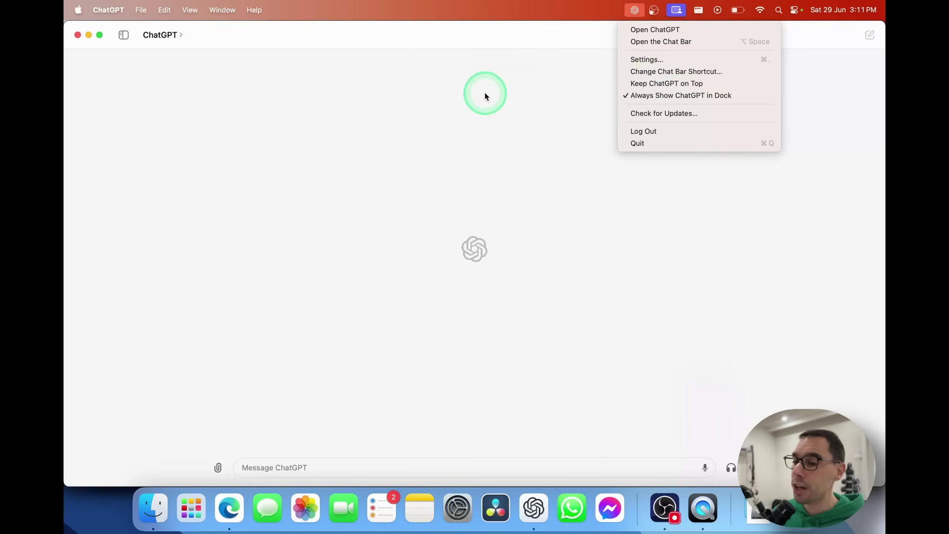
{"action": "left_click", "coordinate": [403, 37]}
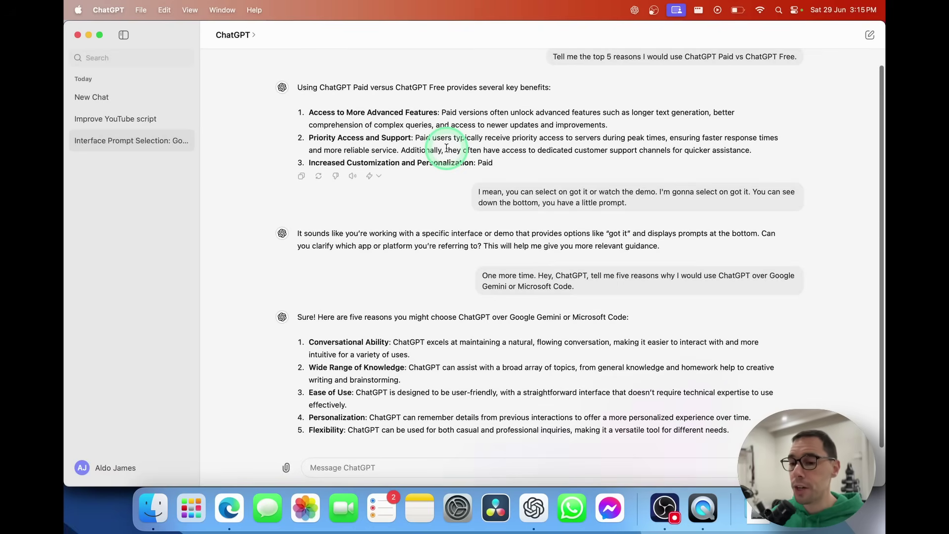
Start a new chat and send 'Tell me about the chagpt for Mac app'.
{"action": "left_click", "coordinate": [870, 36]}
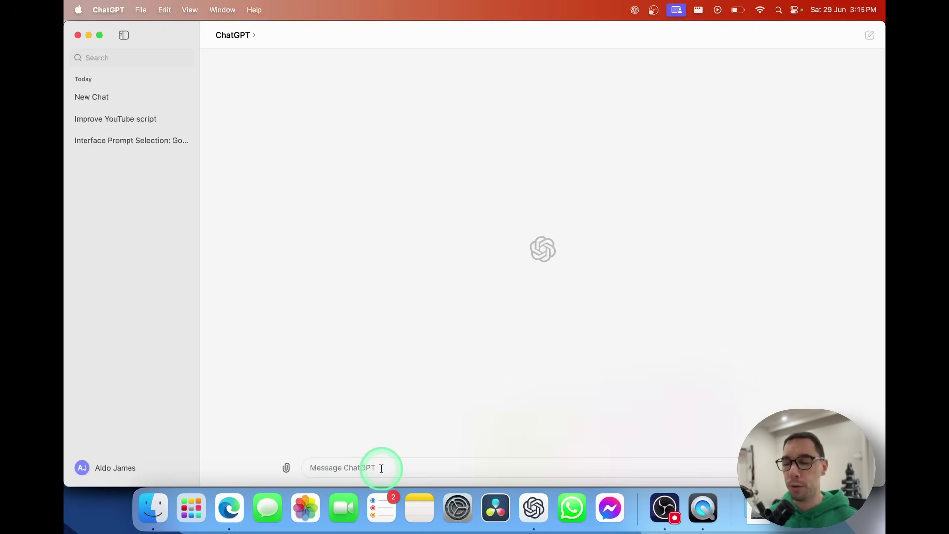
{"action": "type", "text": "Tell me about the chagpt for Mac app"}
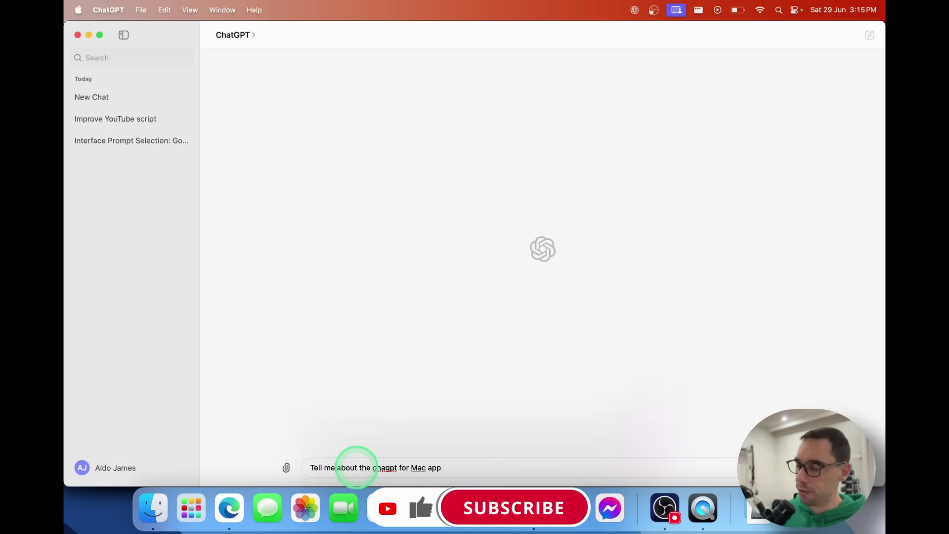
{"action": "key", "text": "Return"}
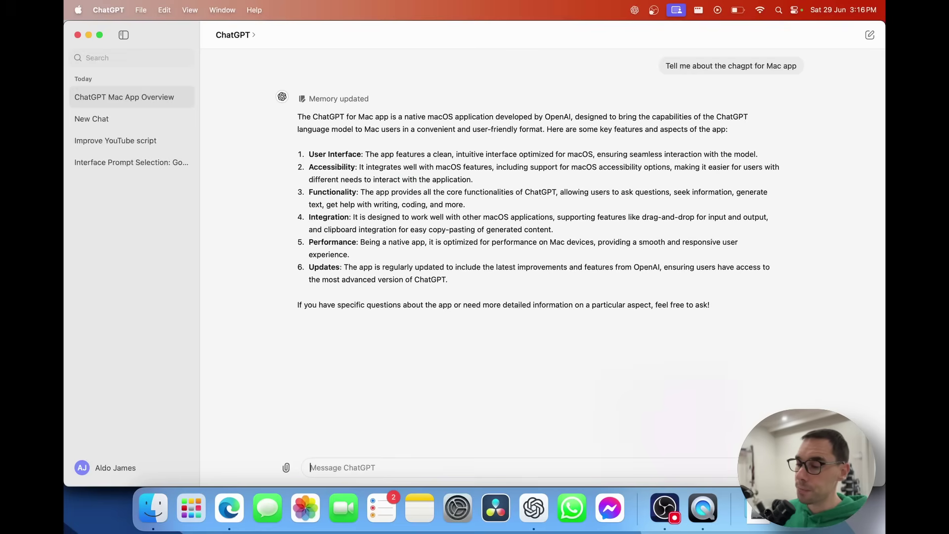
Regenerate the Mac app answer by picking GPT-3.5 from the 4o model menu.
{"action": "left_click_drag", "start_coordinate": [330, 118], "coordinate": [487, 277]}
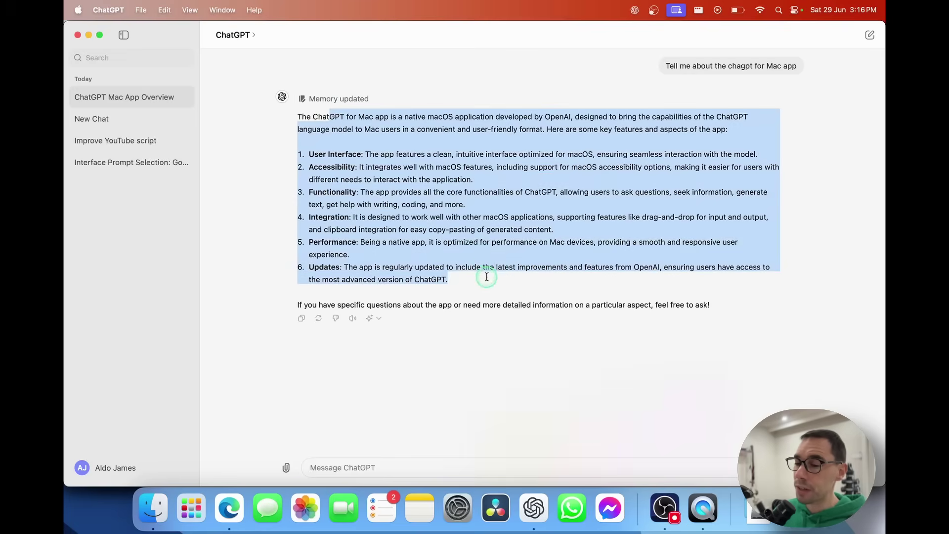
{"action": "left_click", "coordinate": [485, 284]}
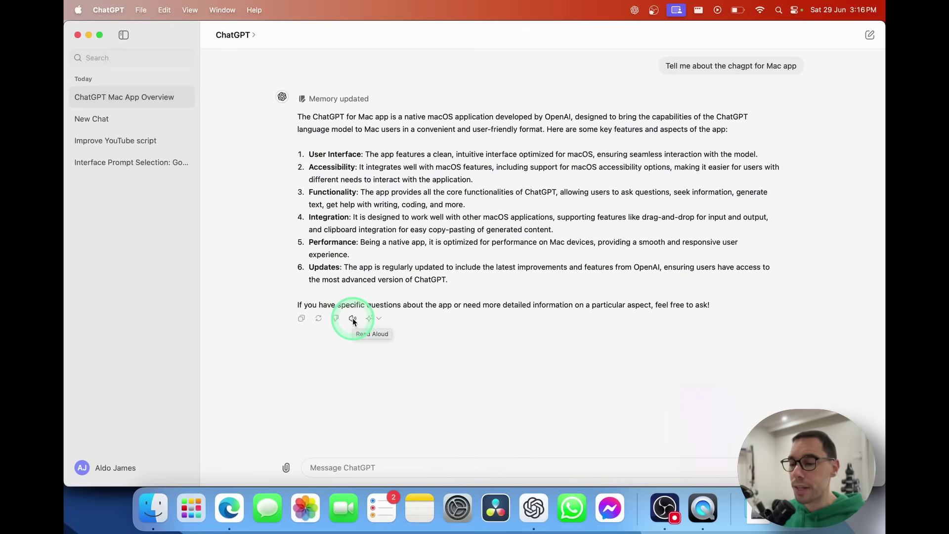
{"action": "left_click", "coordinate": [385, 322]}
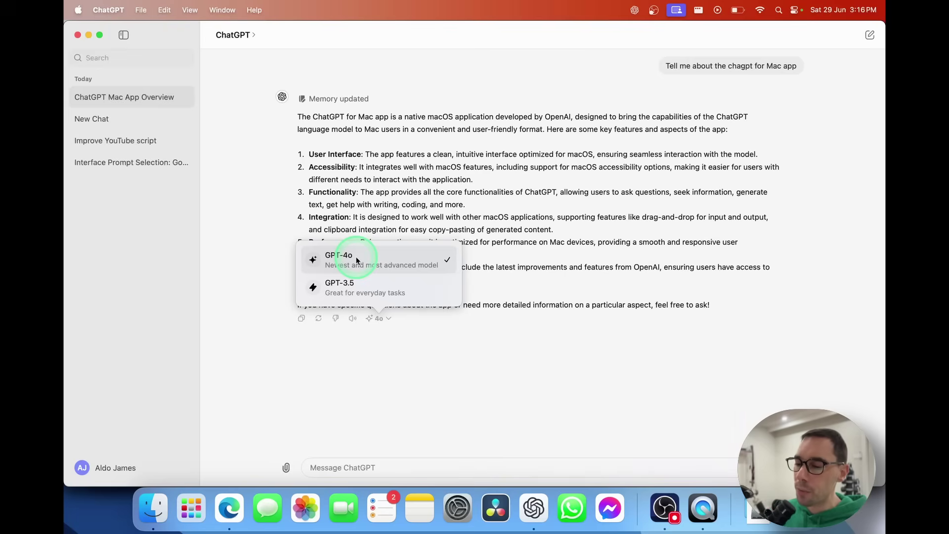
{"action": "left_click", "coordinate": [372, 290]}
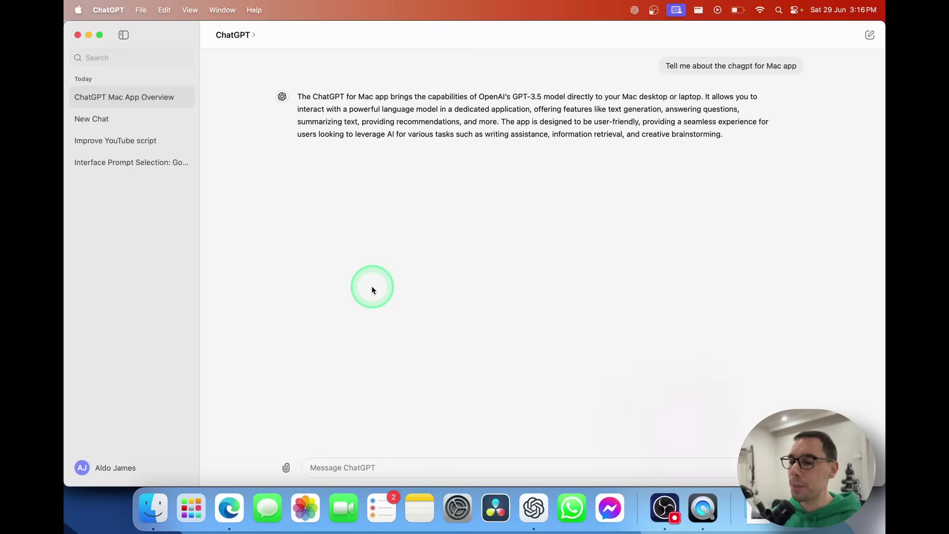
{"action": "left_click", "coordinate": [483, 467]}
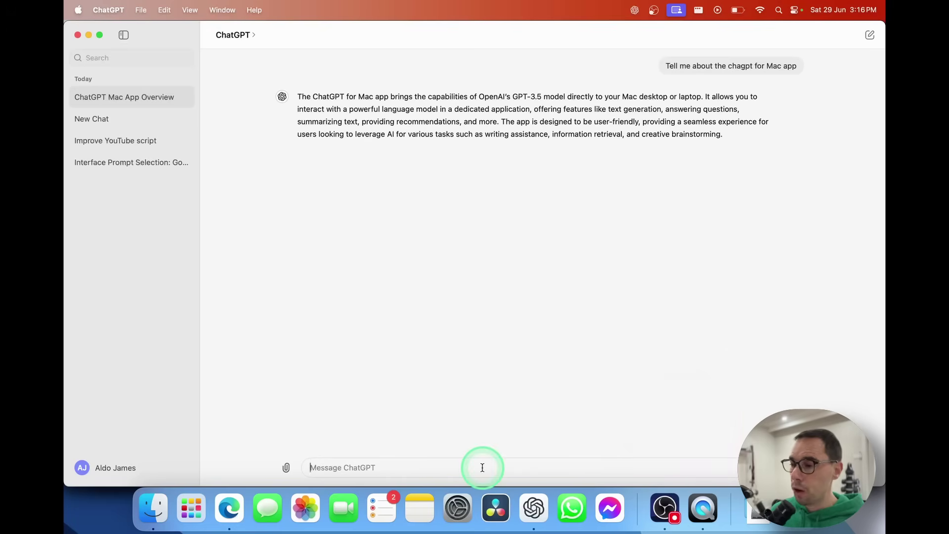
Close ChatGPT, open Edge, and ask the quick prompt 'What is the best time to visit Canada?'.
{"action": "left_click", "coordinate": [78, 35]}
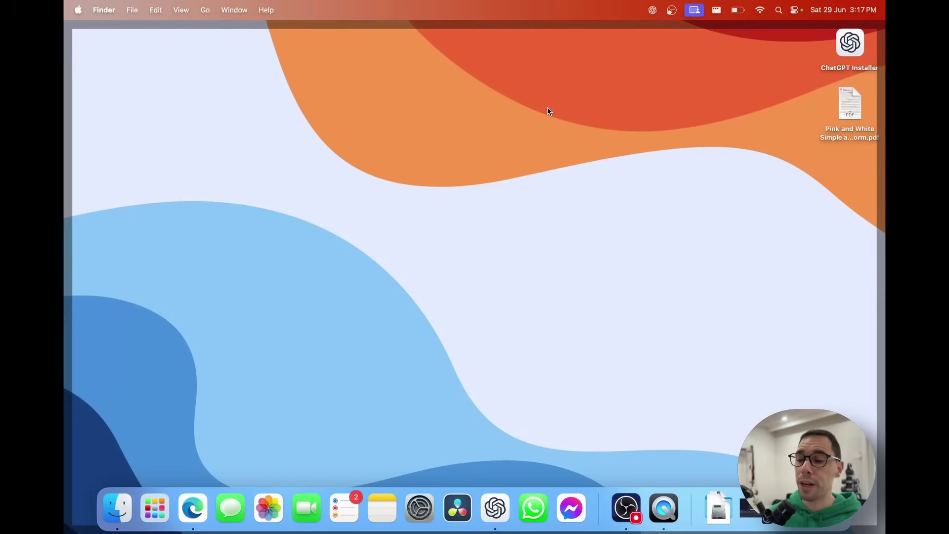
{"action": "left_click", "coordinate": [547, 110]}
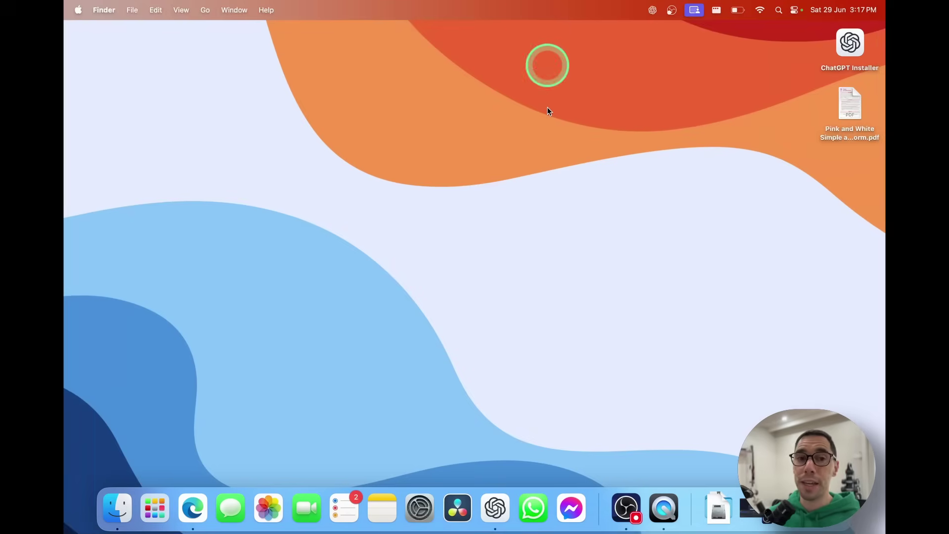
{"action": "key", "text": "alt+space"}
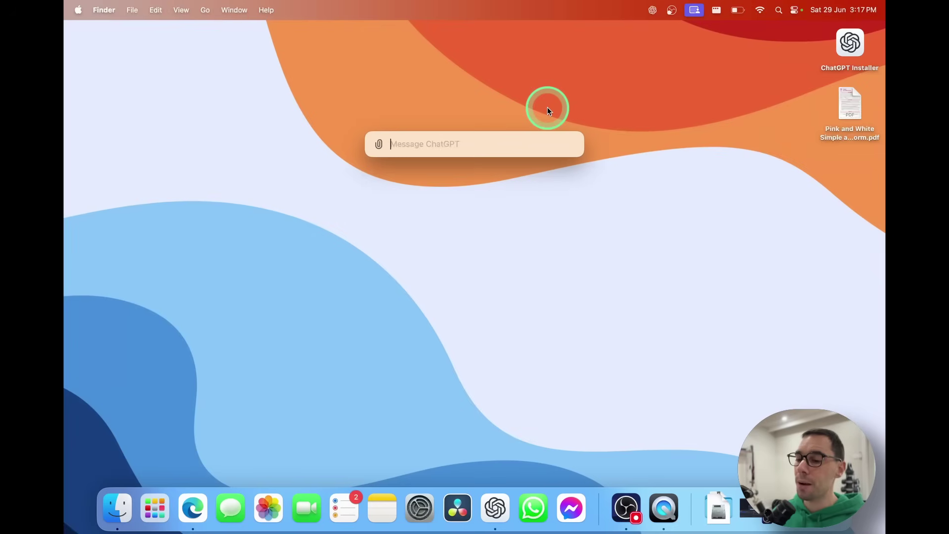
{"action": "left_click", "coordinate": [193, 508]}
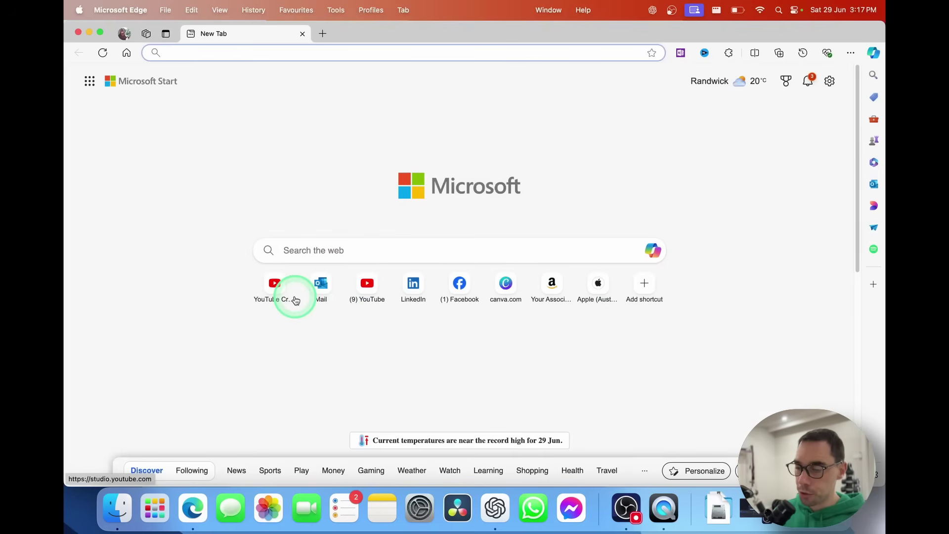
{"action": "key", "text": "alt+space"}
{"action": "type", "text": "what"}
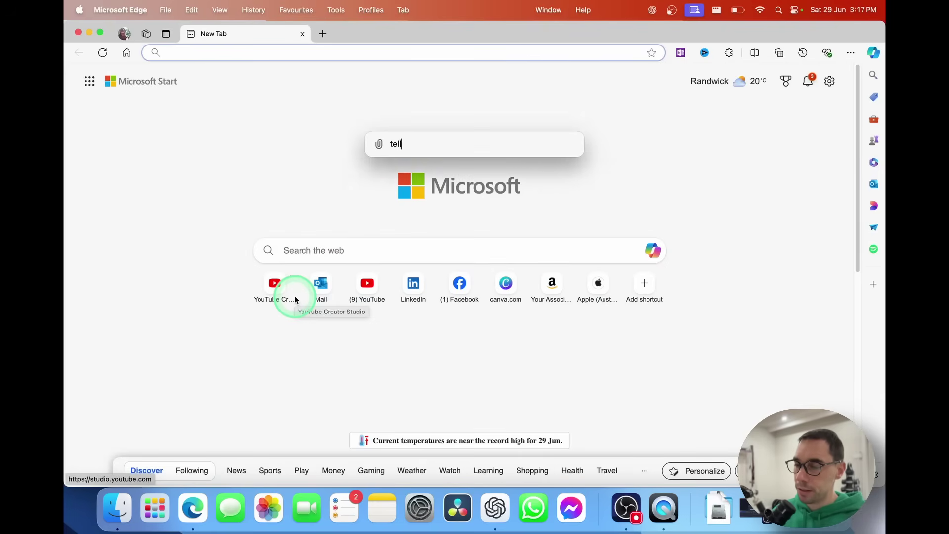
{"action": "key", "text": "BackSpace"}
{"action": "key", "text": "BackSpace"}
{"action": "key", "text": "BackSpace"}
{"action": "key", "text": "BackSpace"}
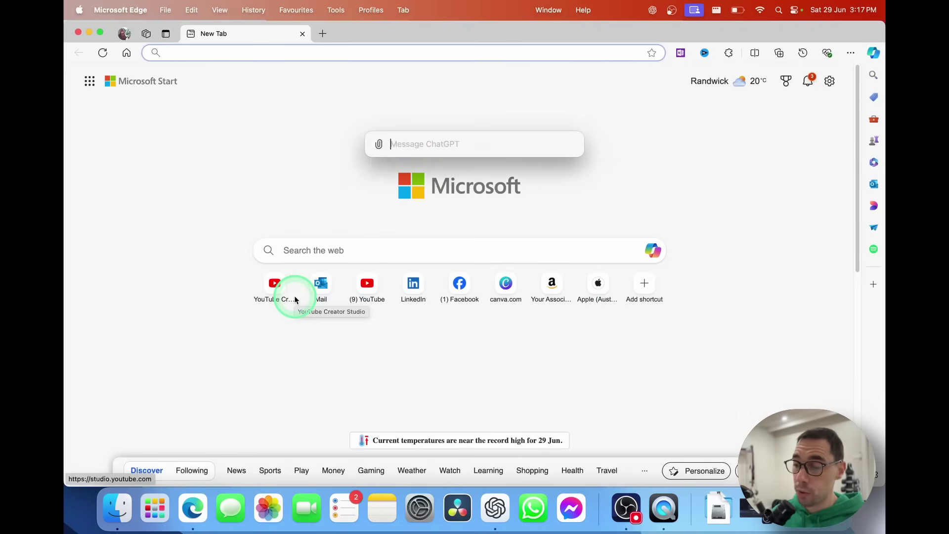
{"action": "type", "text": "What is the best time to visit Canada?"}
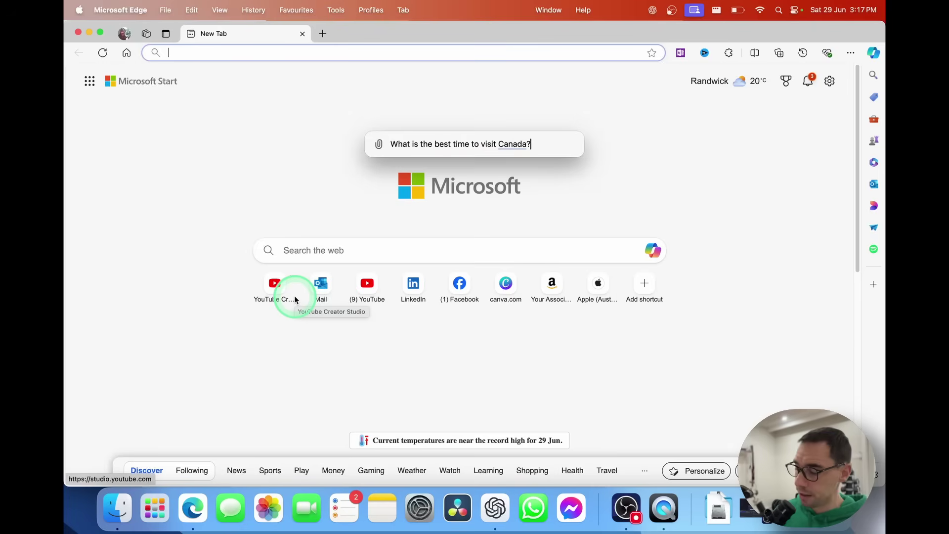
{"action": "key", "text": "Return"}
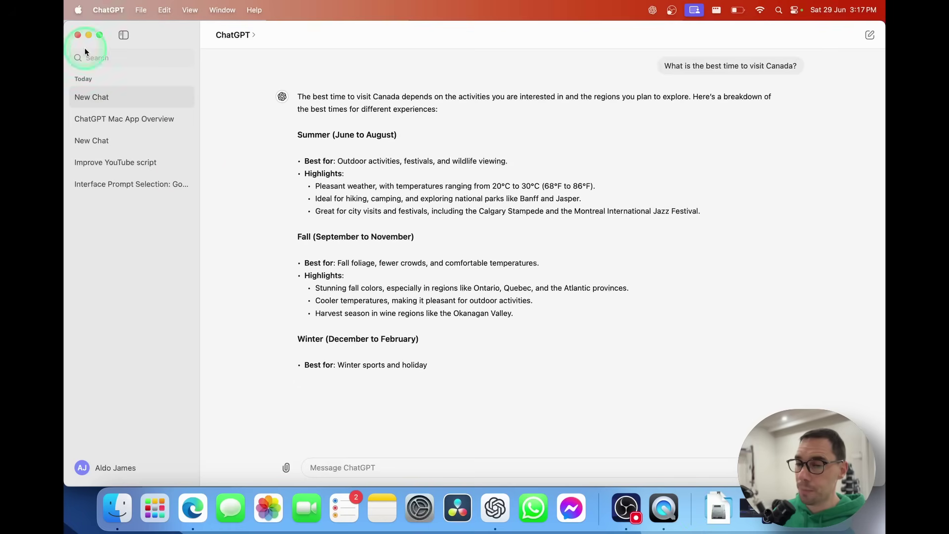
Close the ChatGPT window and dismiss the quick prompt over Edge.
{"action": "left_click", "coordinate": [79, 34]}
{"action": "left_click", "coordinate": [377, 138]}
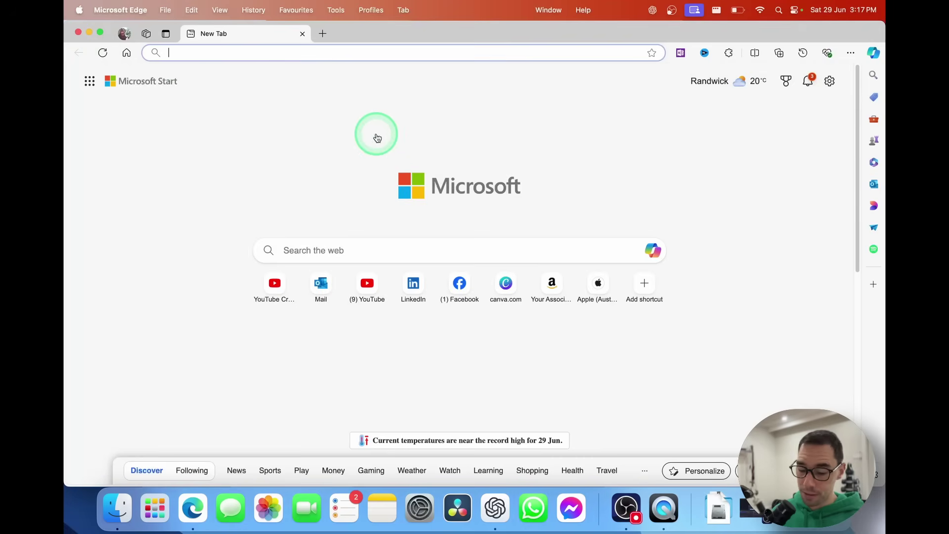
{"action": "key", "text": "alt+space"}
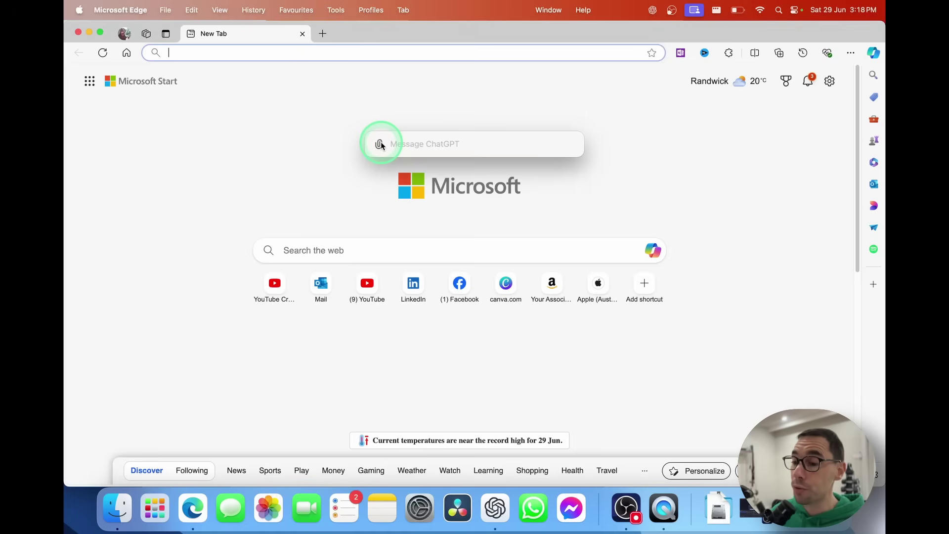
{"action": "left_click", "coordinate": [303, 33]}
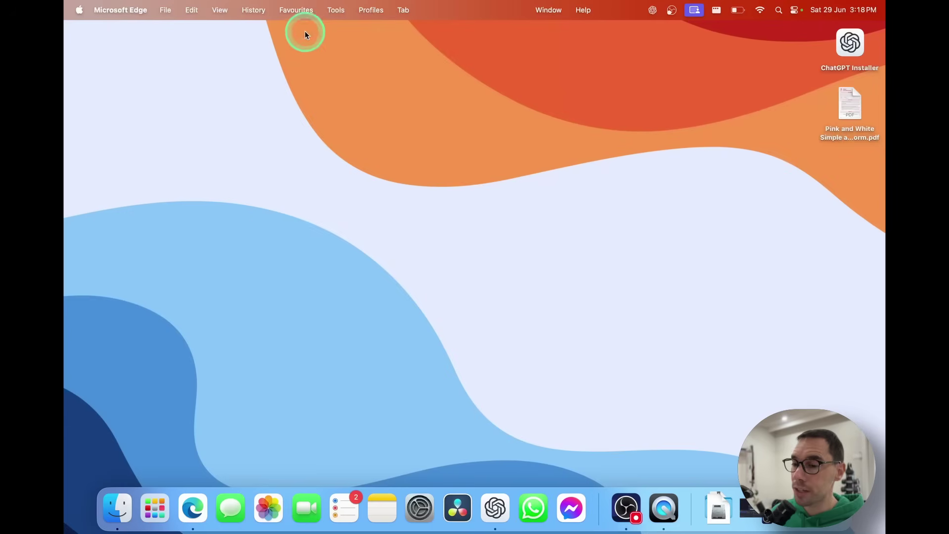
Close the Edge window and summon the quick ChatGPT prompt over the desktop.
{"action": "left_click", "coordinate": [317, 58]}
{"action": "left_click", "coordinate": [422, 186]}
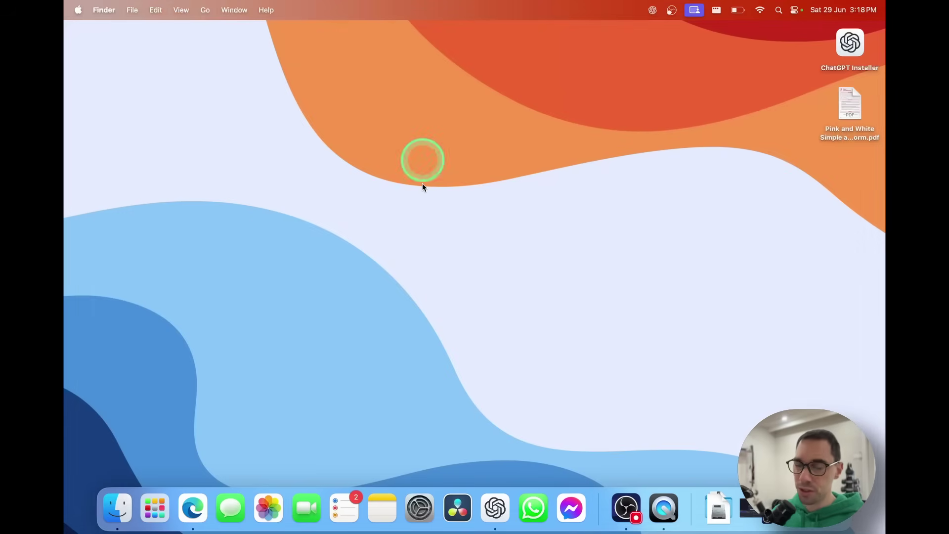
{"action": "key", "text": "alt+space"}
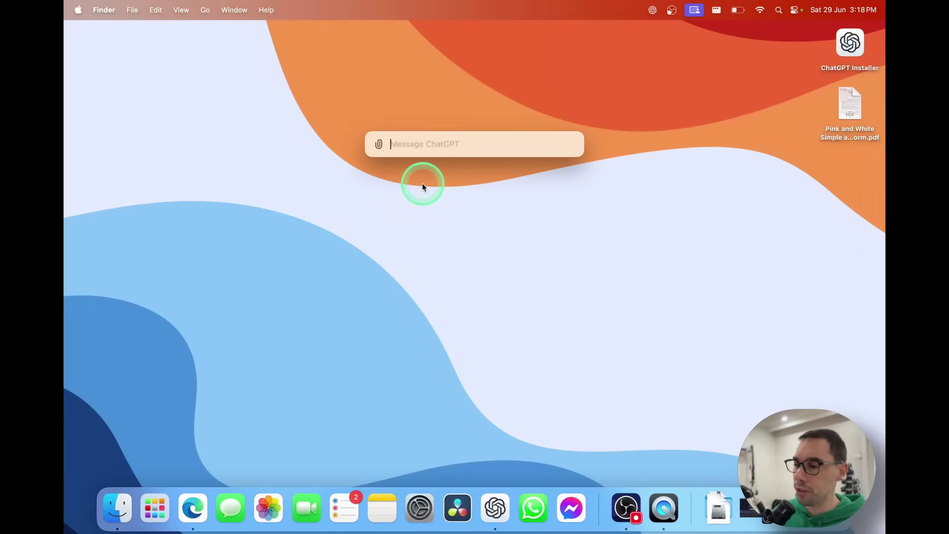
Attach the Desktop consent form PDF and ask 'Tell me about this form and how i can improve it'.
{"action": "left_click", "coordinate": [379, 144]}
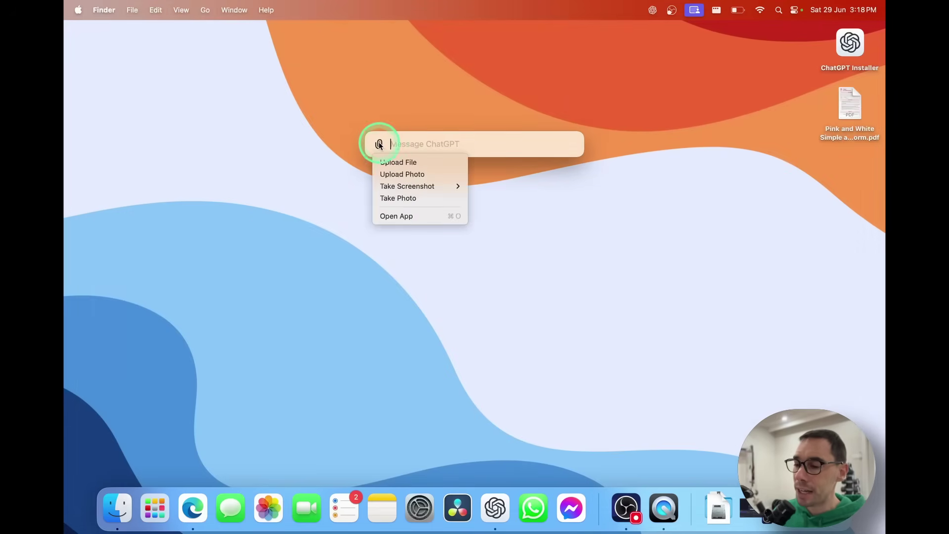
{"action": "left_click", "coordinate": [423, 163]}
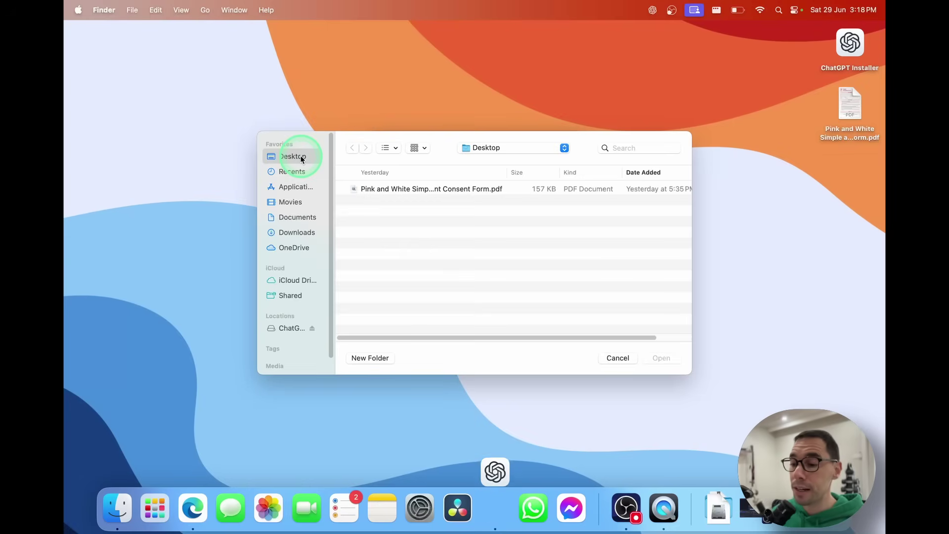
{"action": "left_click", "coordinate": [424, 190]}
{"action": "left_click", "coordinate": [444, 188]}
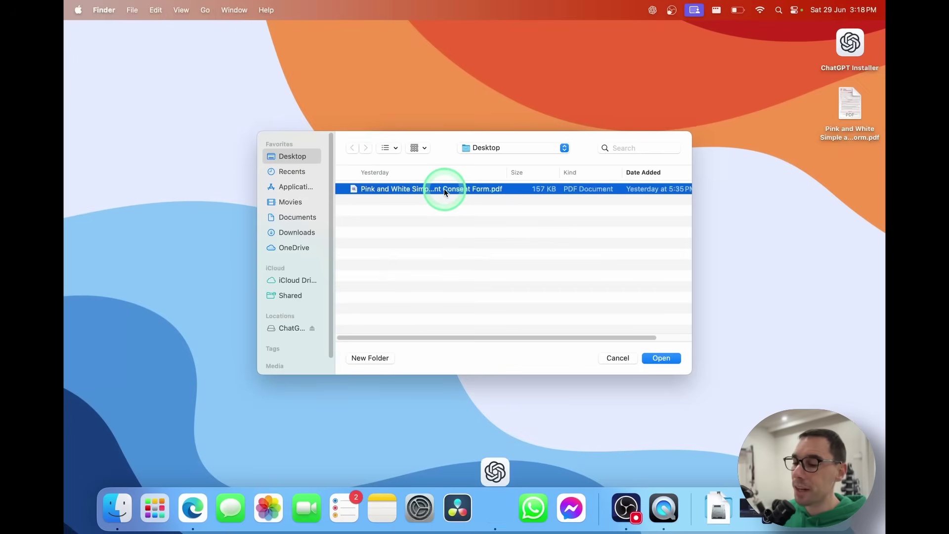
{"action": "left_click", "coordinate": [617, 300]}
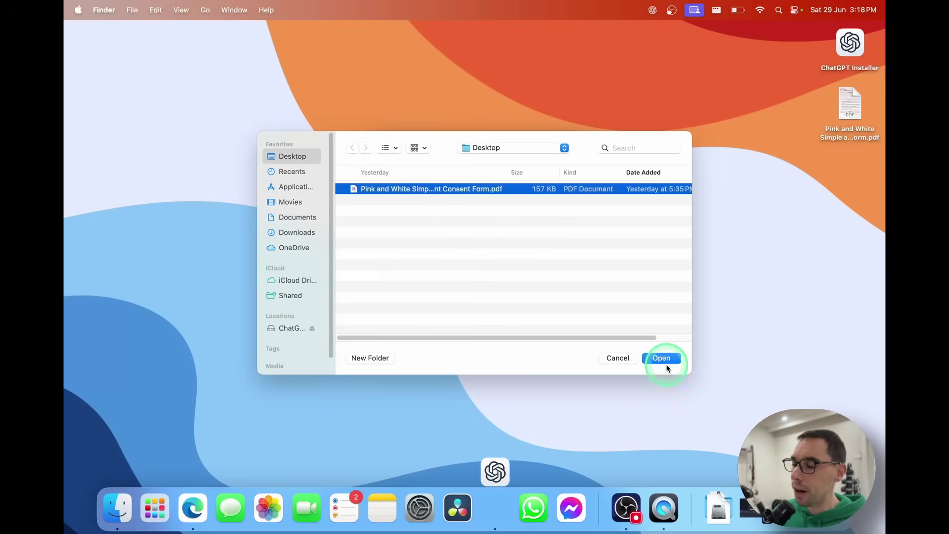
{"action": "left_click", "coordinate": [665, 359]}
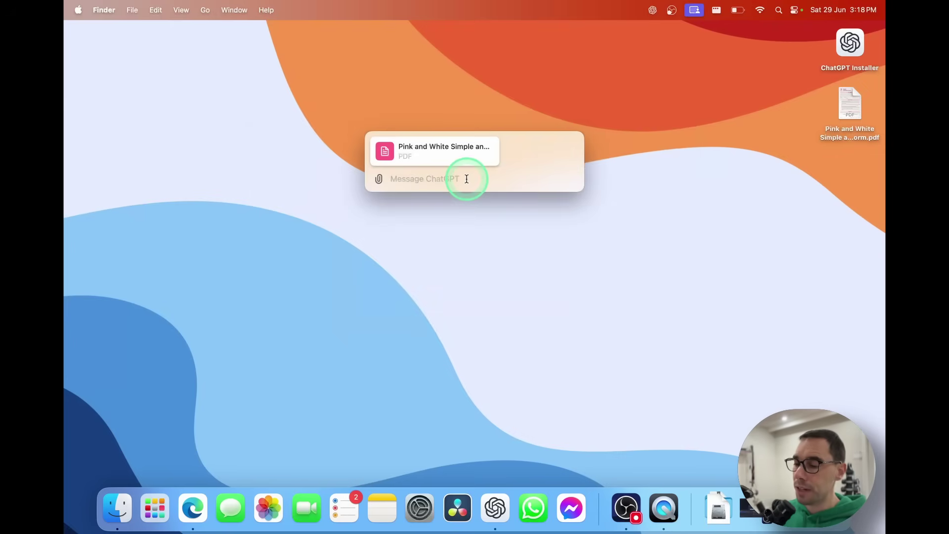
{"action": "type", "text": "Tell me abou"}
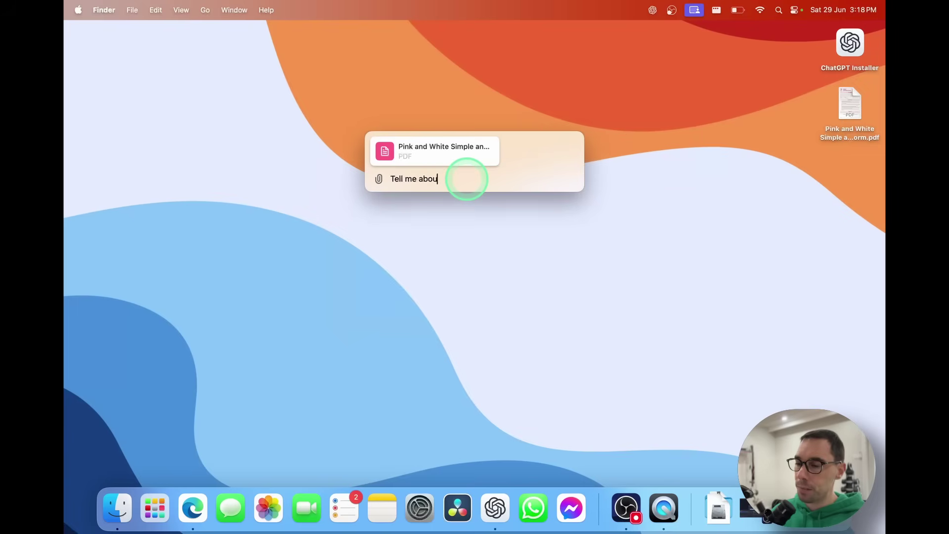
{"action": "type", "text": "t this form and "}
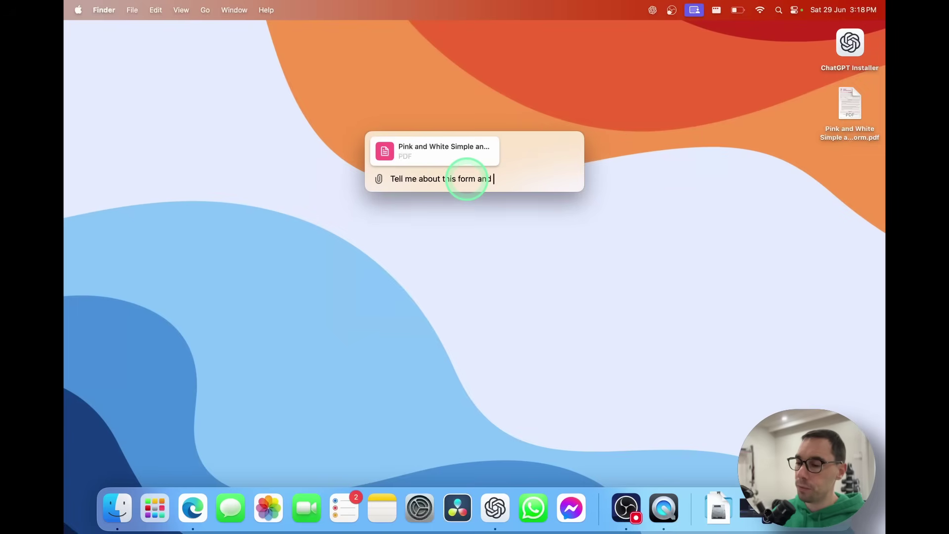
{"action": "type", "text": "how i can improve it"}
{"action": "key", "text": "Return"}
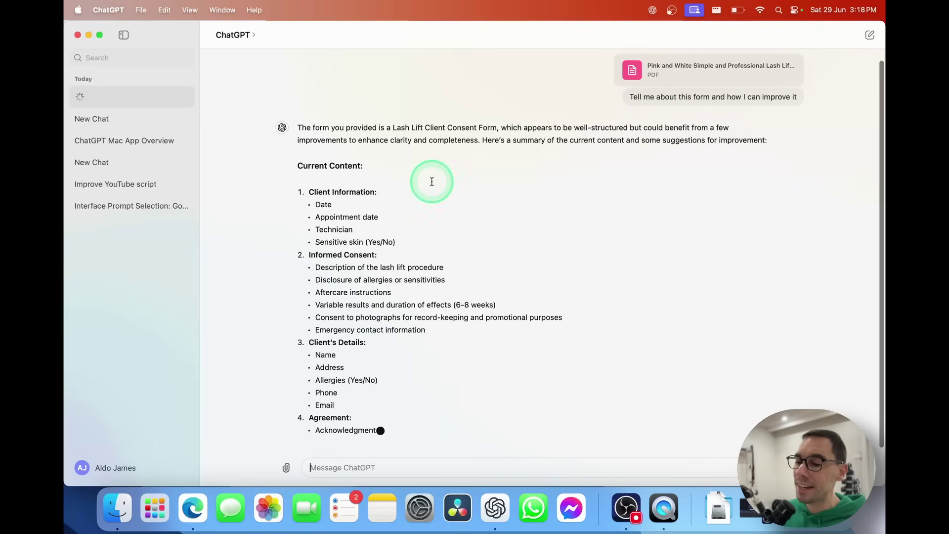
Scroll through the eight suggested improvements and the restructured Lash Lift consent form example.
{"action": "scroll", "coordinate": [425, 182], "scroll_direction": "down", "scroll_amount": 3}
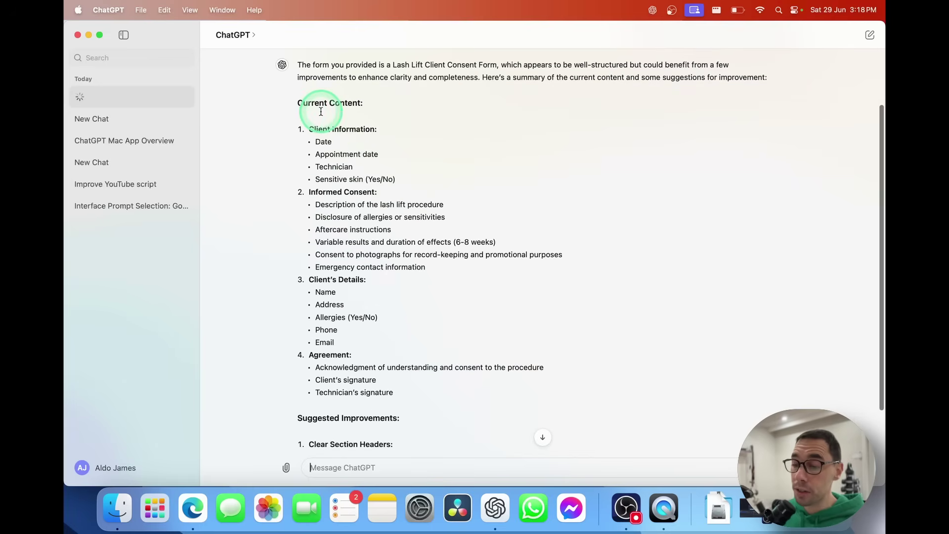
{"action": "scroll", "coordinate": [361, 191], "scroll_direction": "down", "scroll_amount": 3}
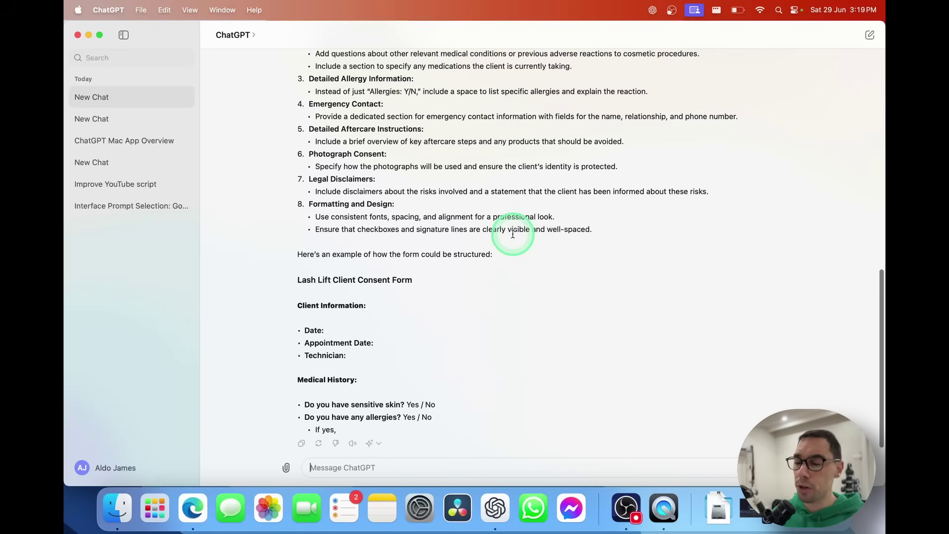
Summon the ChatGPT quick prompt with Option+Space and look at its Take Screenshot attachment option.
{"action": "key", "text": "alt+space"}
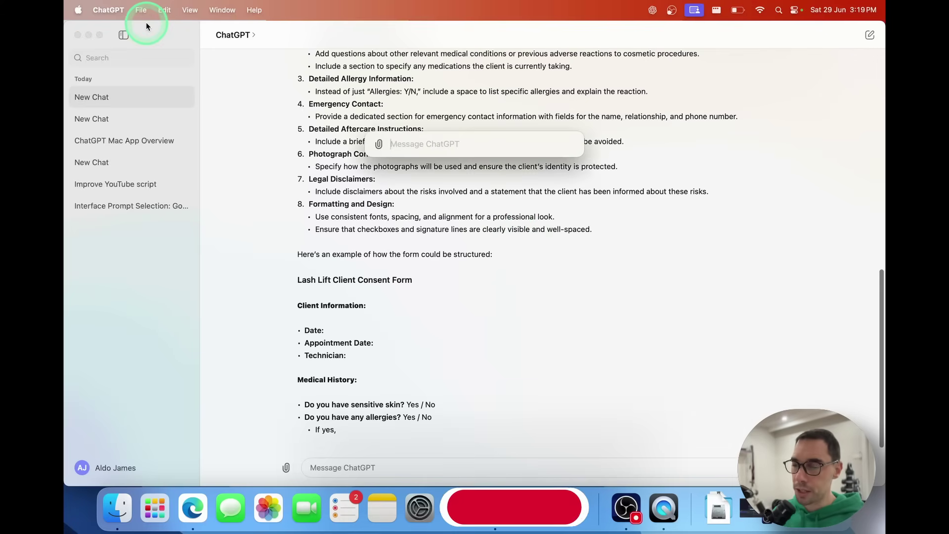
{"action": "left_click", "coordinate": [379, 145]}
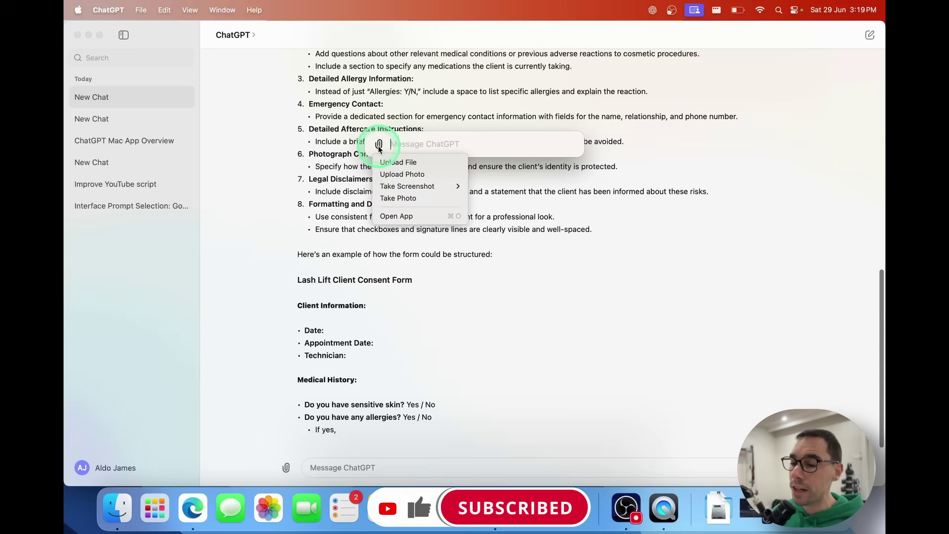
{"action": "mouse_move", "coordinate": [412, 185]}
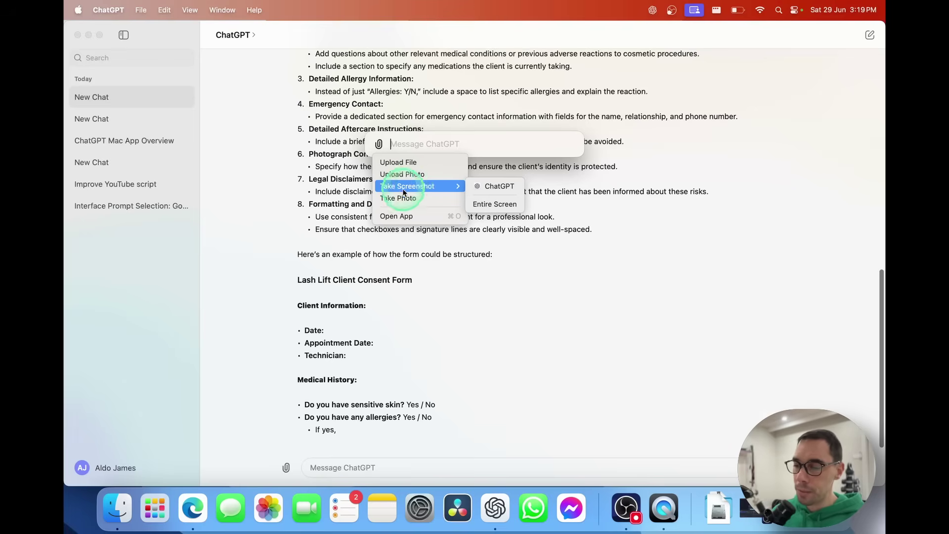
Launch Microsoft Word through a Spotlight search for 'word'.
{"action": "key", "text": "super+space"}
{"action": "type", "text": "word"}
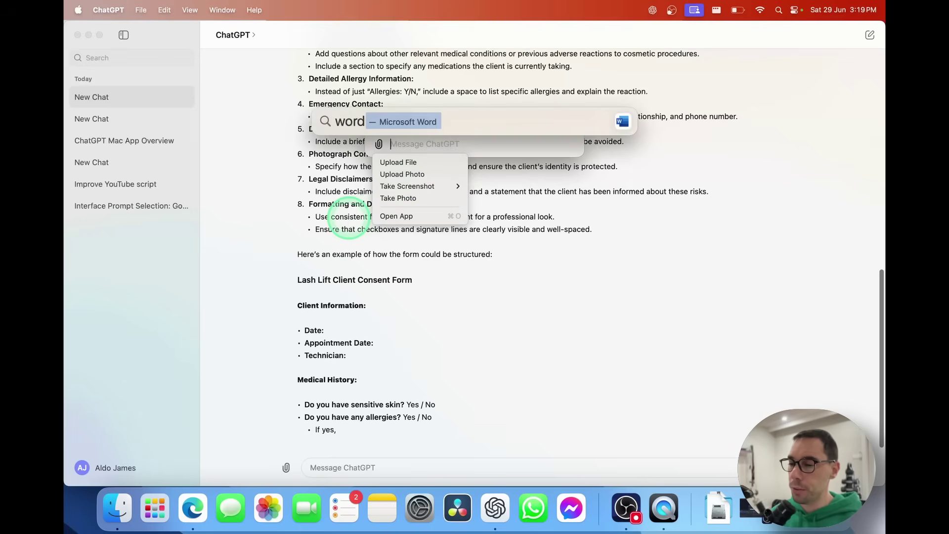
{"action": "key", "text": "Return"}
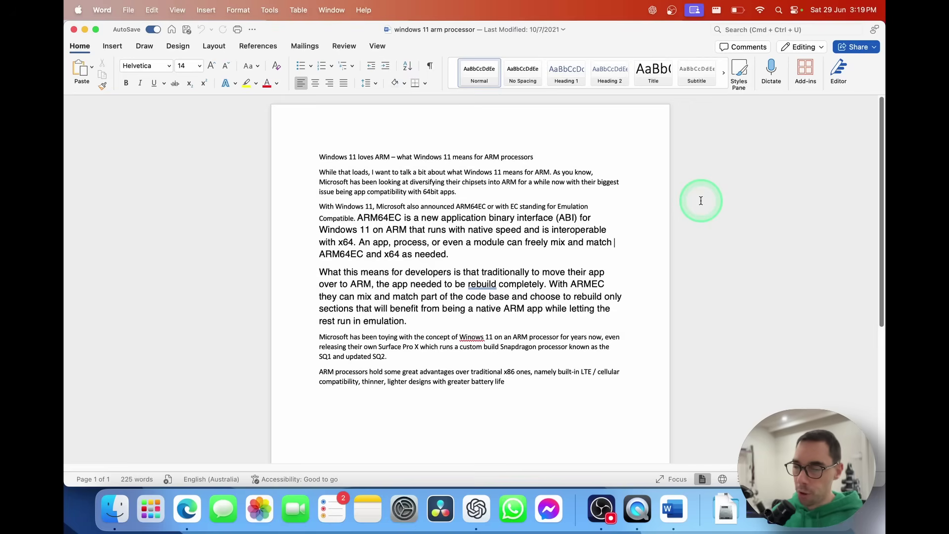
Bring up the ChatGPT companion bar over Word, then dismiss it without attaching anything.
{"action": "key", "text": "alt+space"}
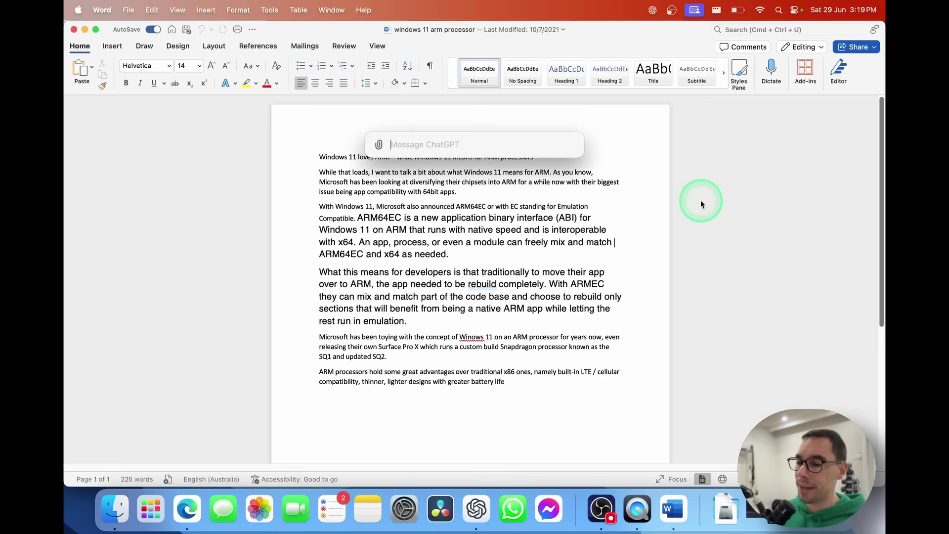
{"action": "left_click", "coordinate": [379, 144]}
{"action": "mouse_move", "coordinate": [420, 186]}
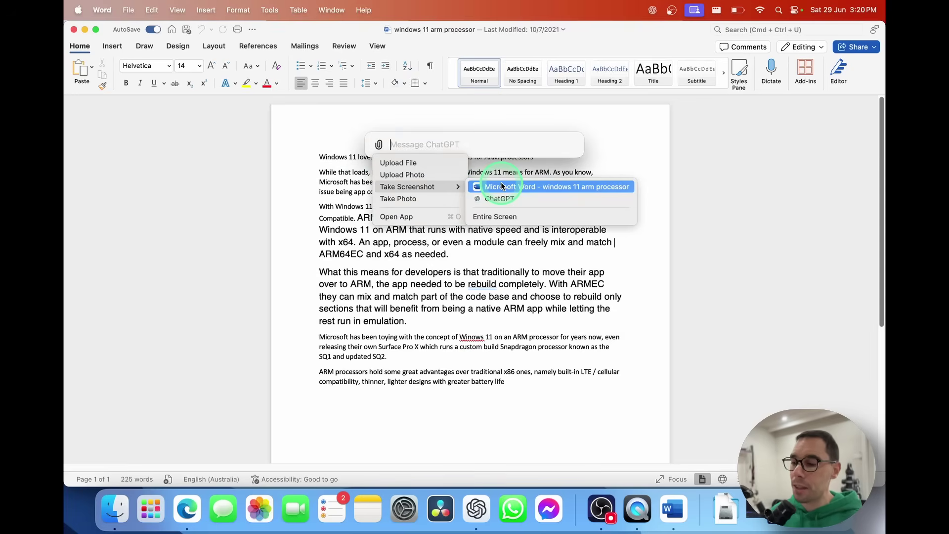
{"action": "left_click", "coordinate": [711, 207]}
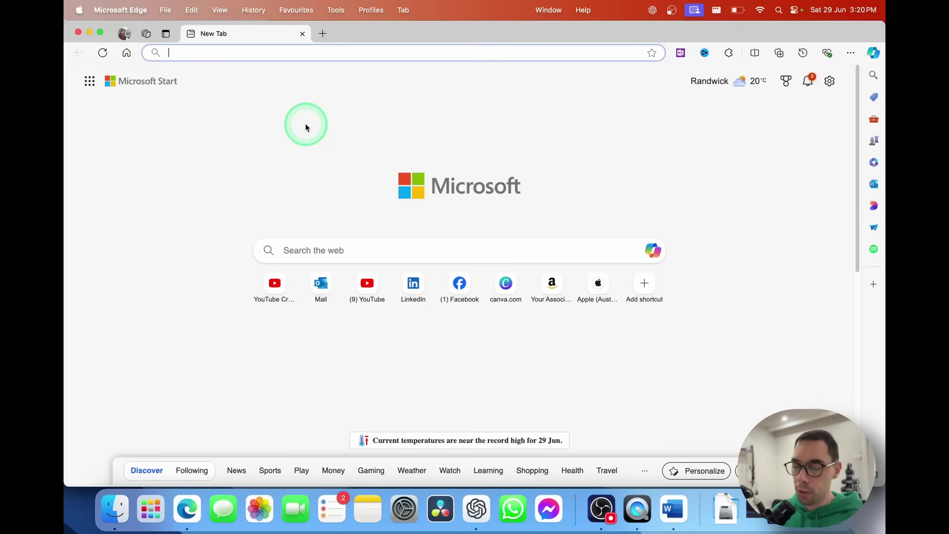
Attach a Word window screenshot and send 'help me improve this YouTube script'.
{"action": "key", "text": "alt+space"}
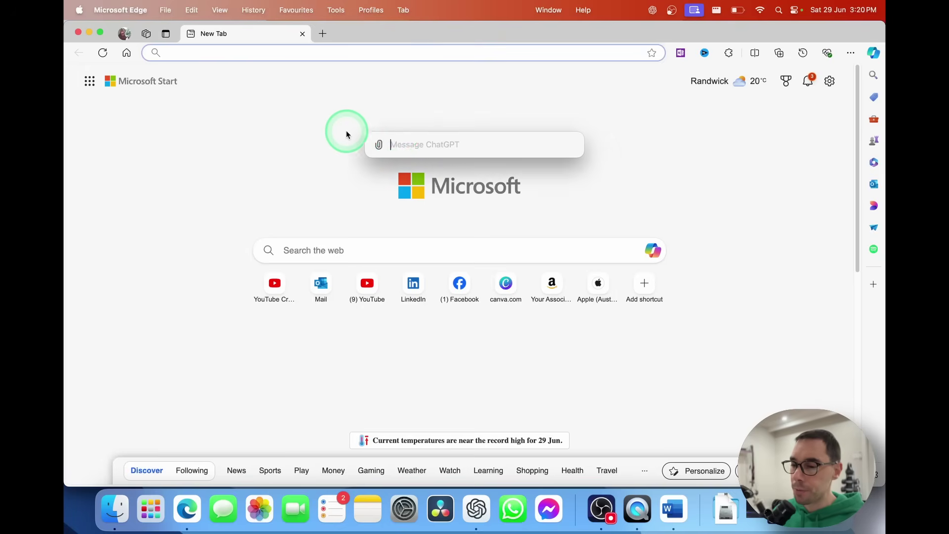
{"action": "left_click", "coordinate": [379, 146]}
{"action": "left_click", "coordinate": [423, 186]}
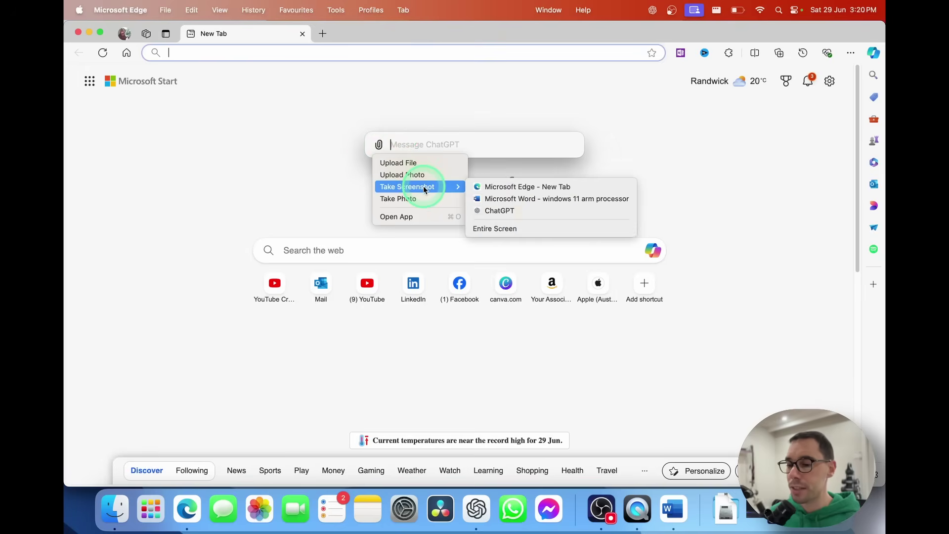
{"action": "left_click", "coordinate": [576, 198]}
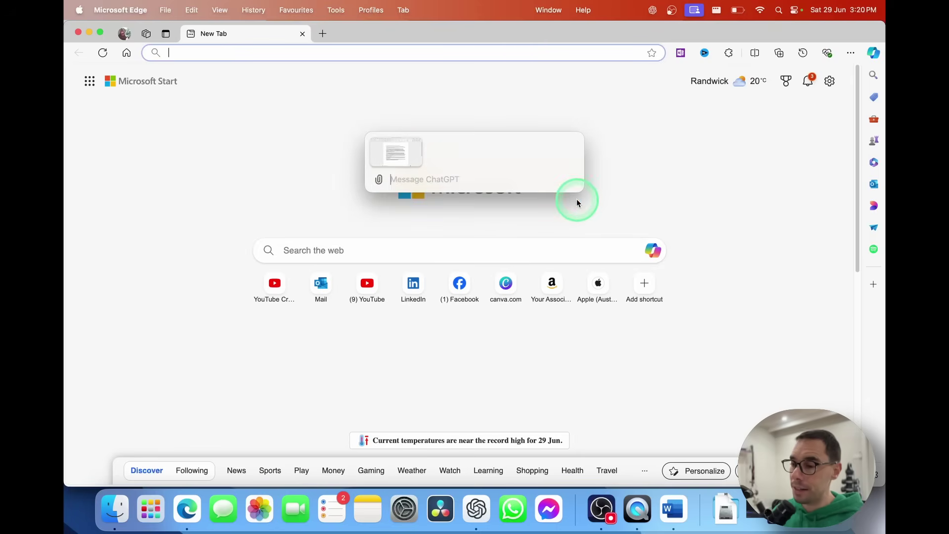
{"action": "type", "text": "he"}
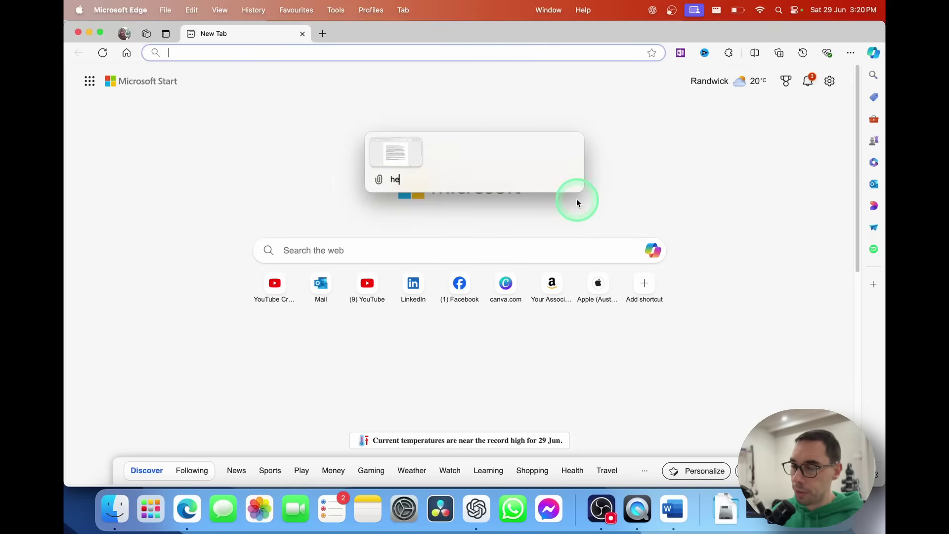
{"action": "type", "text": "lp"}
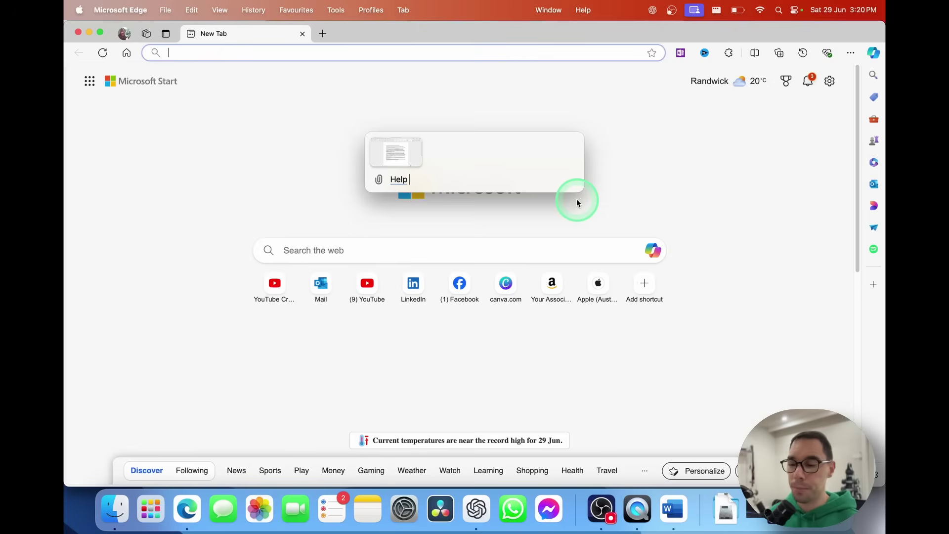
{"action": "type", "text": " me improve this YouTube script"}
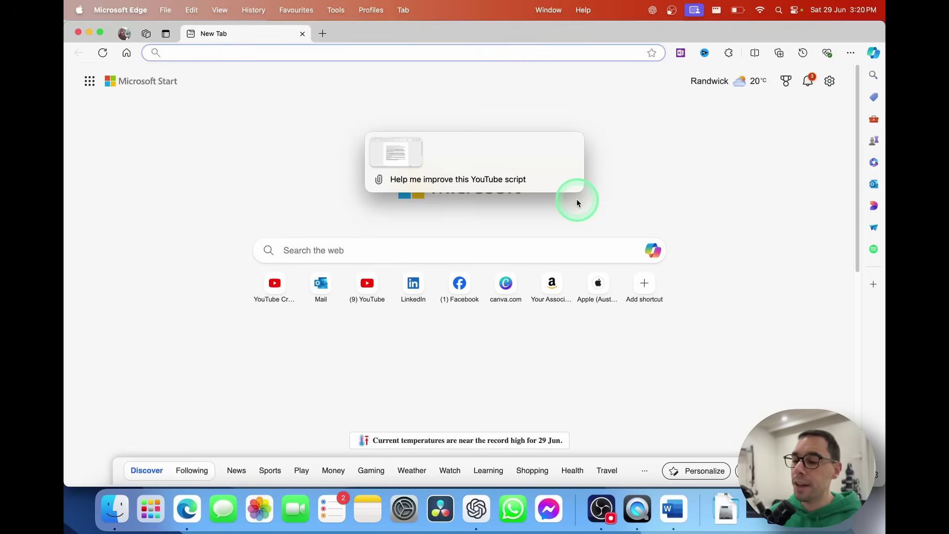
{"action": "key", "text": "Return"}
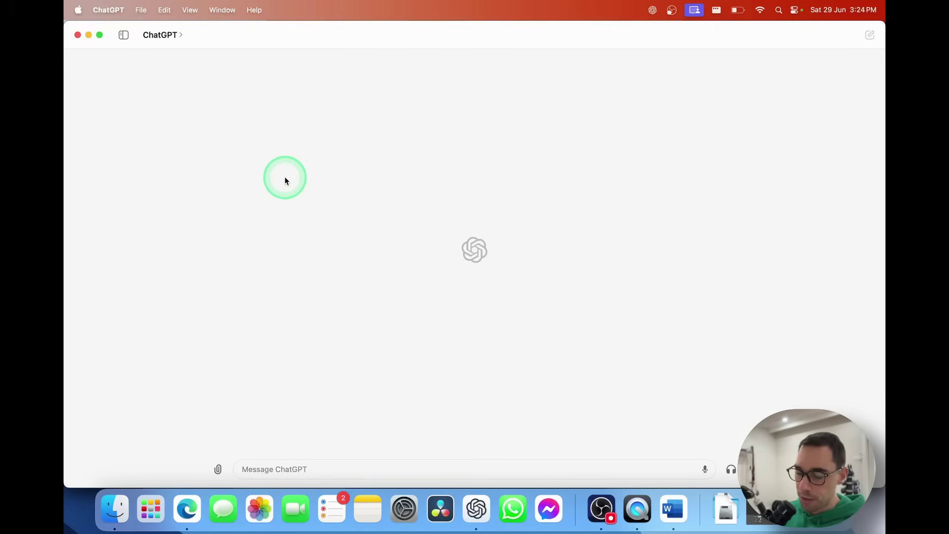
Send a screenshot of the 'windows 11 arm processor' Word window with 'Help me improve this YouTube script'.
{"action": "key", "text": "alt+space"}
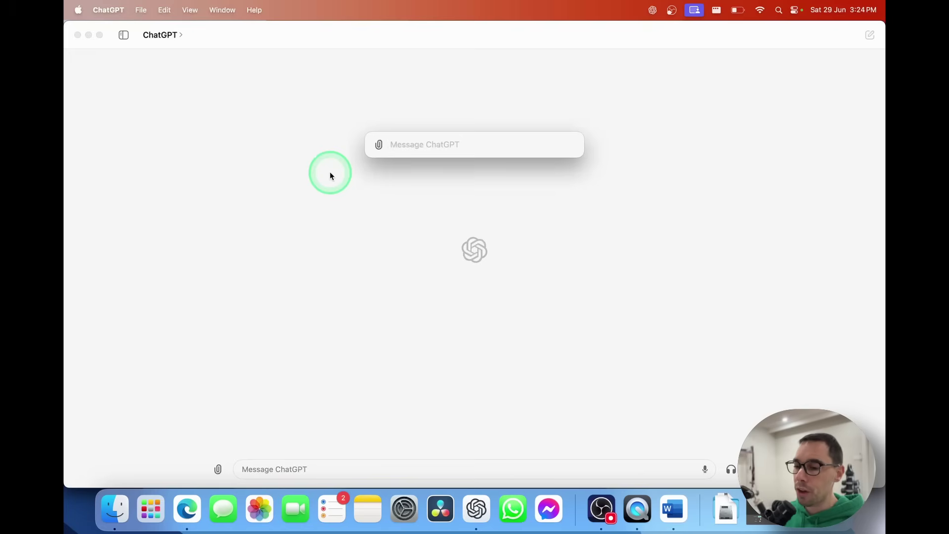
{"action": "left_click", "coordinate": [377, 146]}
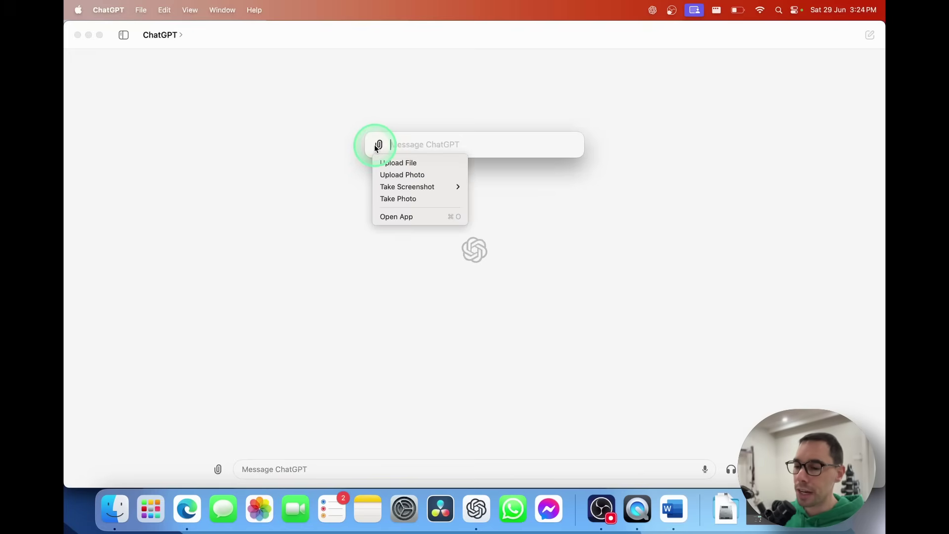
{"action": "left_click", "coordinate": [431, 188]}
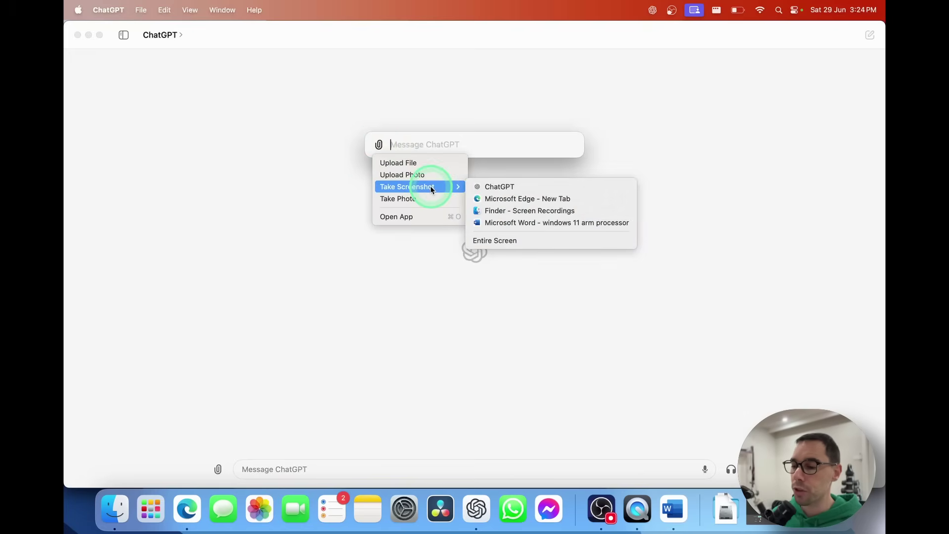
{"action": "left_click", "coordinate": [607, 223]}
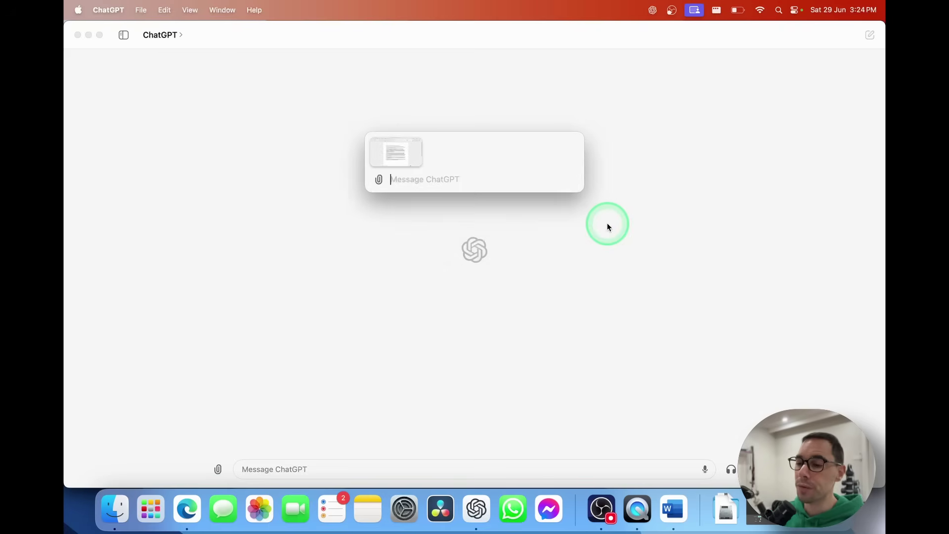
{"action": "type", "text": "Help me improve this YouTube script"}
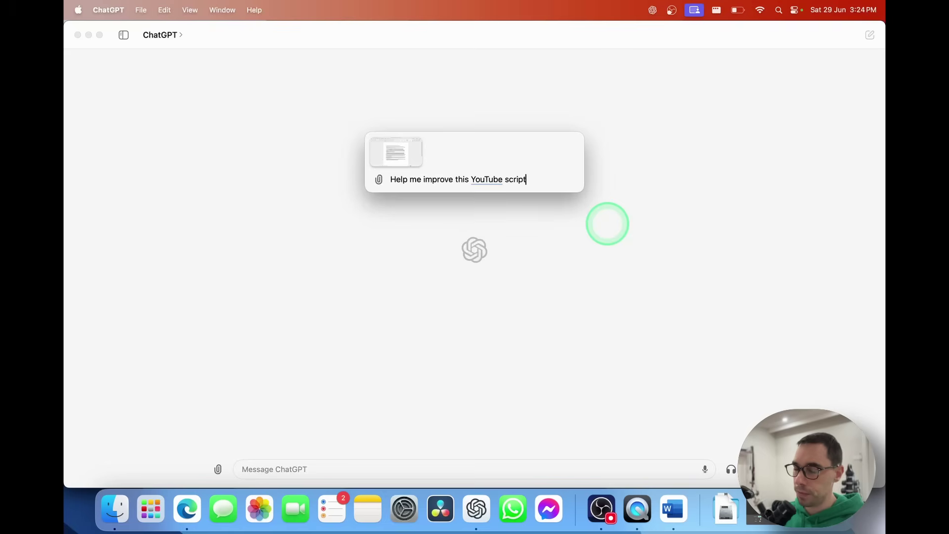
{"action": "key", "text": "Return"}
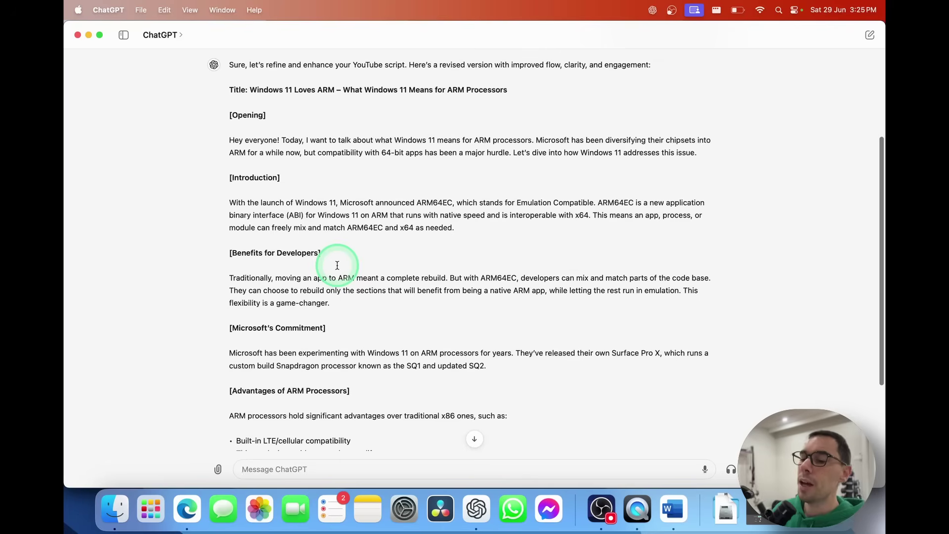
Scroll through the revised script from its new title and Opening down to the Closing.
{"action": "scroll", "coordinate": [337, 265], "scroll_direction": "up", "scroll_amount": 5}
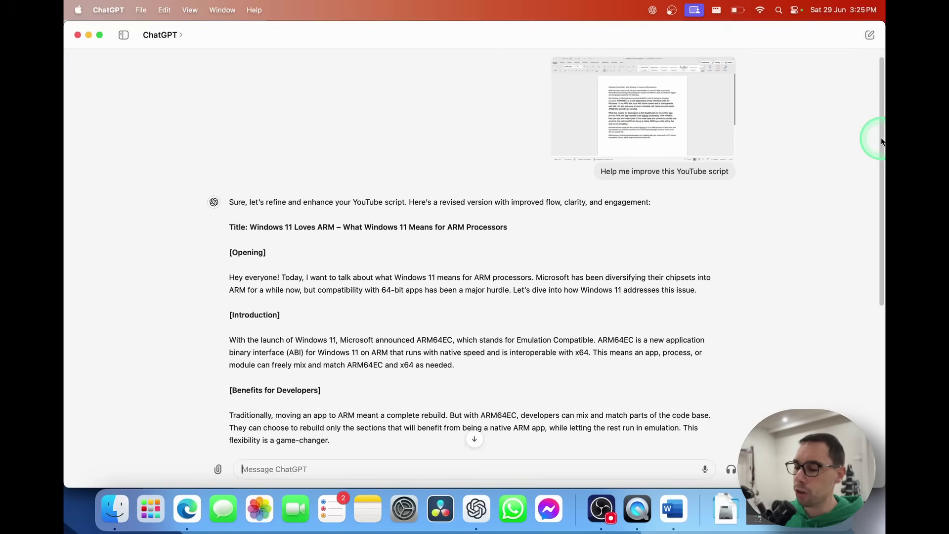
{"action": "left_click_drag", "start_coordinate": [881, 141], "coordinate": [875, 201]}
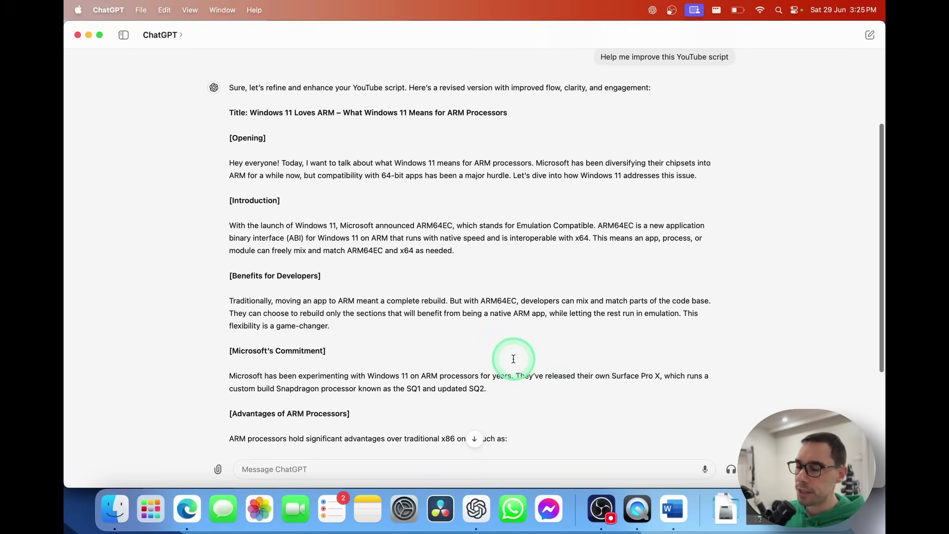
{"action": "scroll", "coordinate": [512, 360], "scroll_direction": "down", "scroll_amount": 3}
{"action": "scroll", "coordinate": [512, 360], "scroll_direction": "down", "scroll_amount": 2}
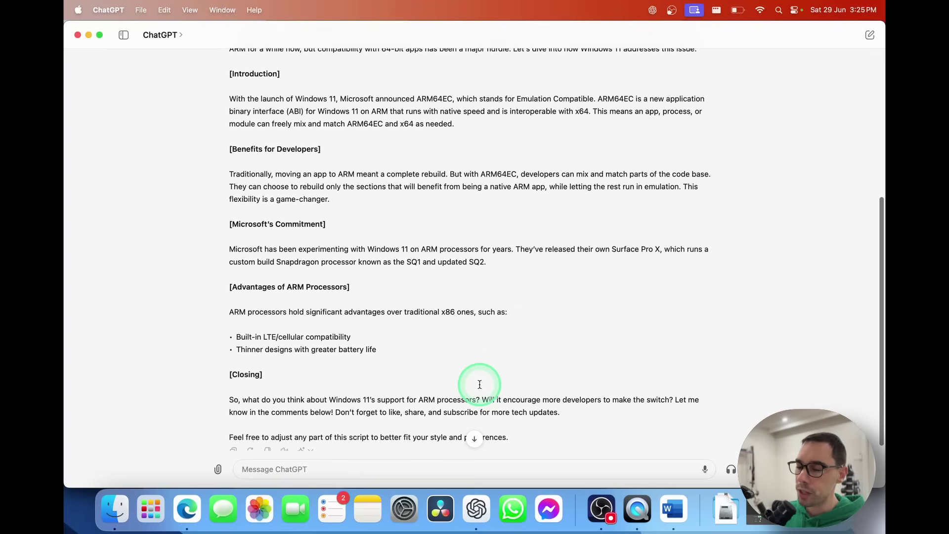
Open and then close the message box's attachment options.
{"action": "left_click", "coordinate": [217, 471]}
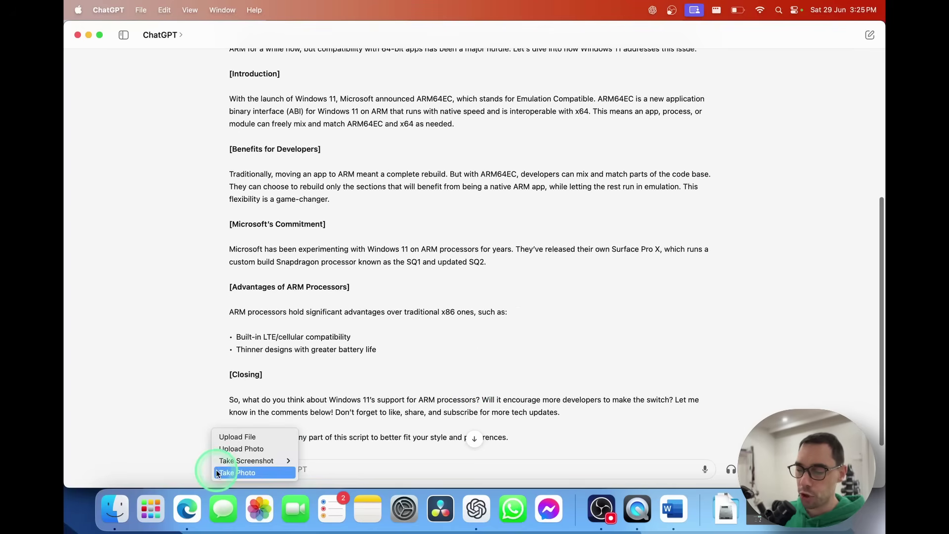
{"action": "left_click", "coordinate": [383, 468]}
{"action": "left_click", "coordinate": [696, 463]}
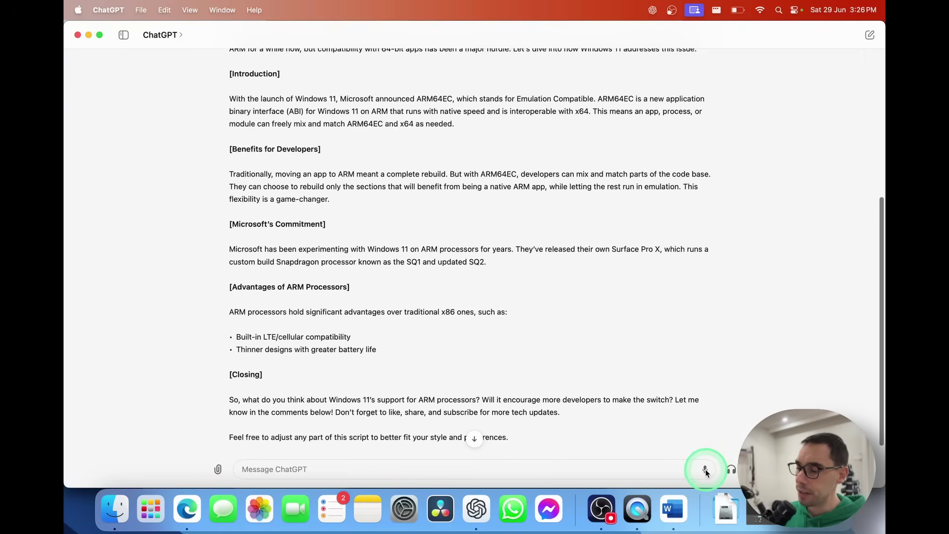
Dictate a request to simplify the script for non-tech-savvy users, trim stray text, and send it.
{"action": "left_click", "coordinate": [706, 471]}
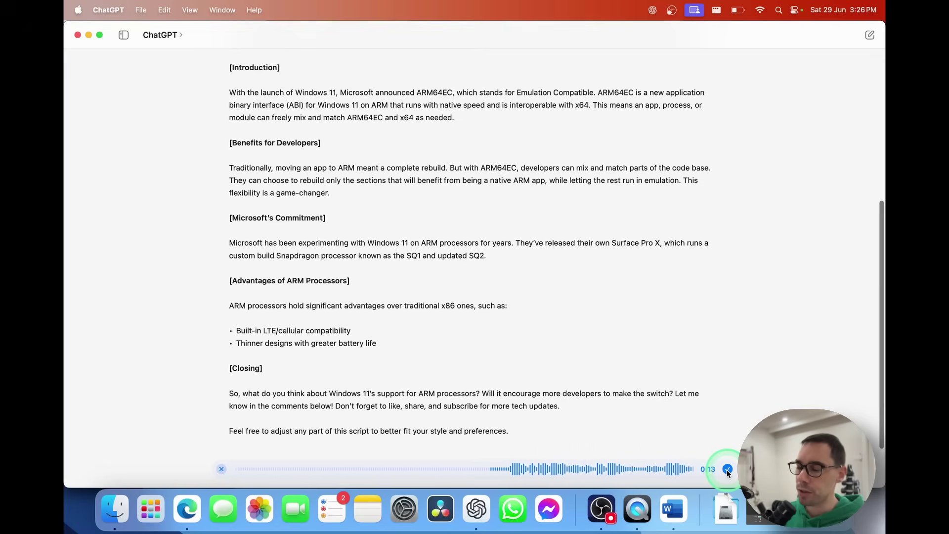
{"action": "left_click", "coordinate": [727, 470]}
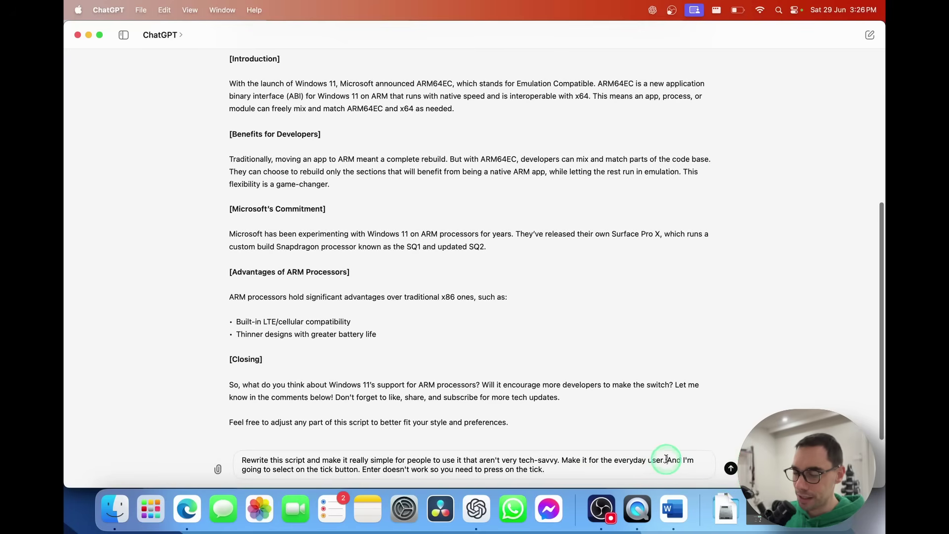
{"action": "left_click", "coordinate": [666, 459]}
{"action": "key", "text": "super+shift+Down"}
{"action": "key", "text": "BackSpace"}
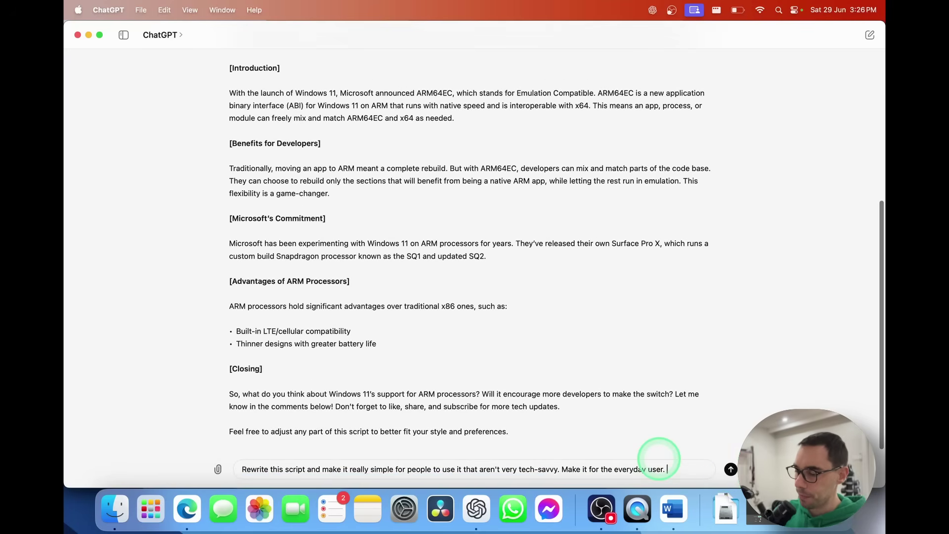
{"action": "left_click", "coordinate": [731, 469]}
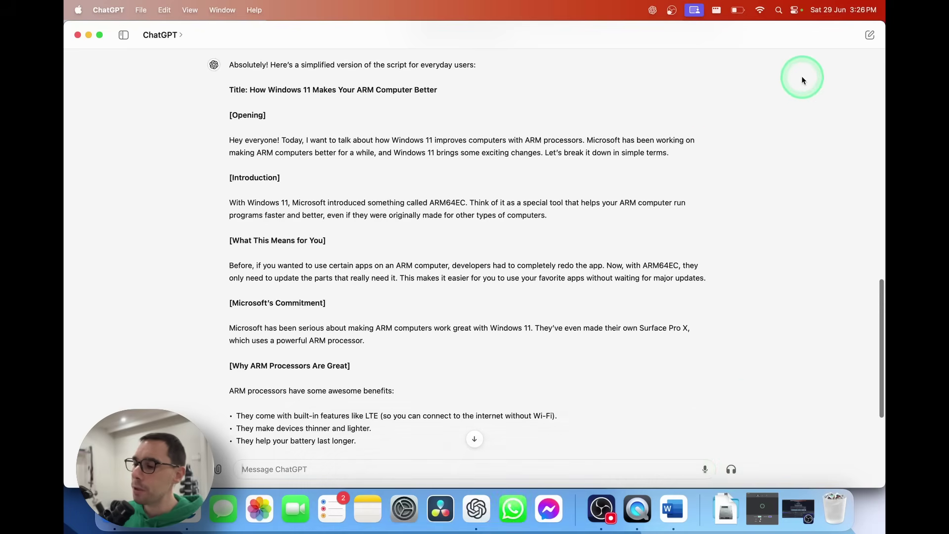
Start a new, empty chat with the pencil button at the top right.
{"action": "left_click", "coordinate": [867, 41]}
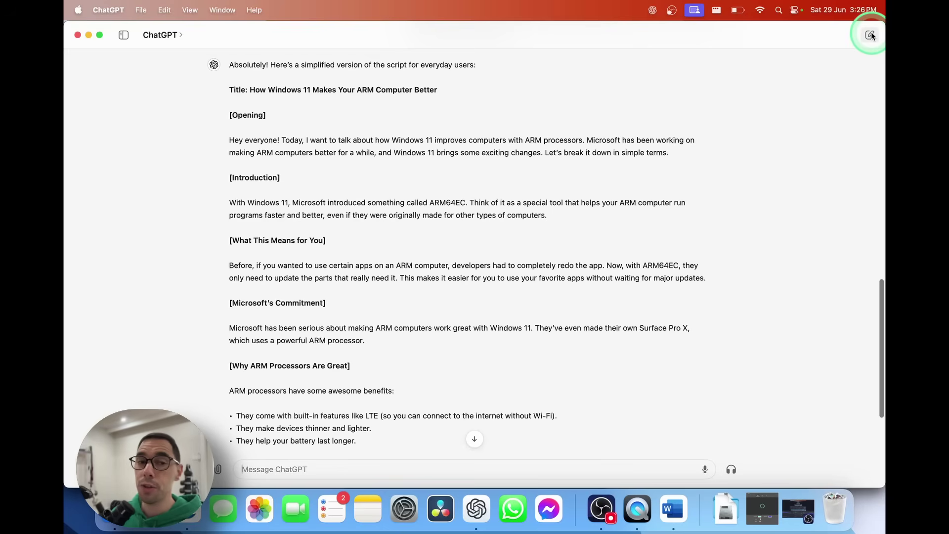
{"action": "left_click", "coordinate": [871, 35]}
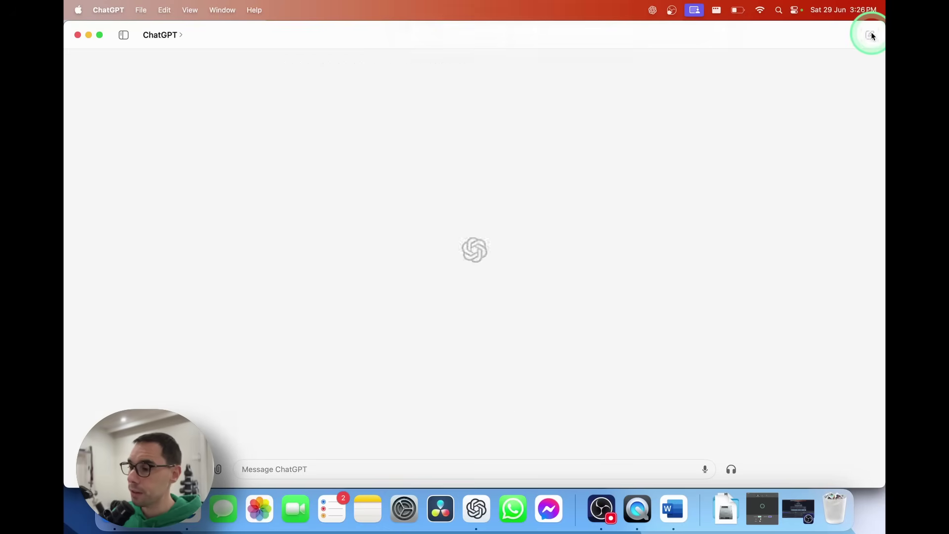
{"action": "left_click", "coordinate": [687, 298]}
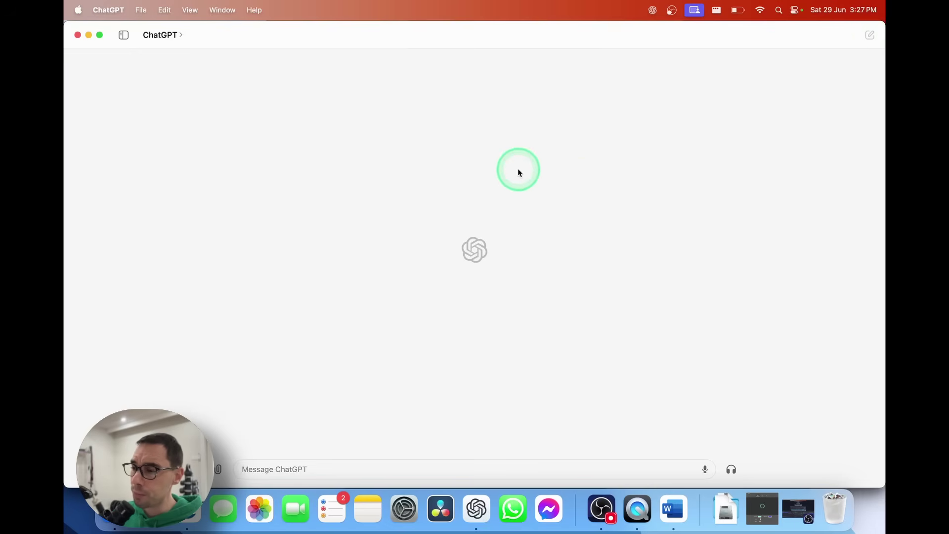
Start a voice conversation and choose Ember as the voice.
{"action": "left_click", "coordinate": [731, 469]}
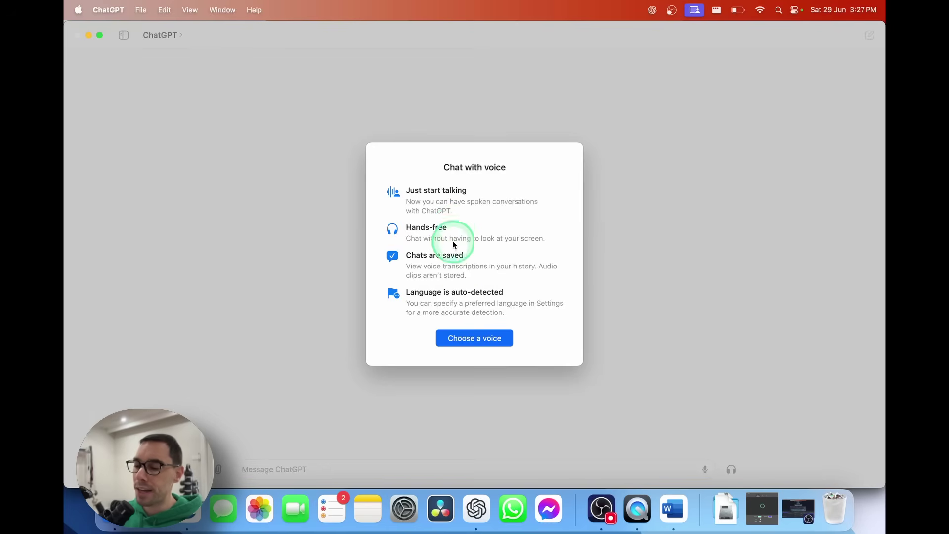
{"action": "left_click", "coordinate": [471, 339]}
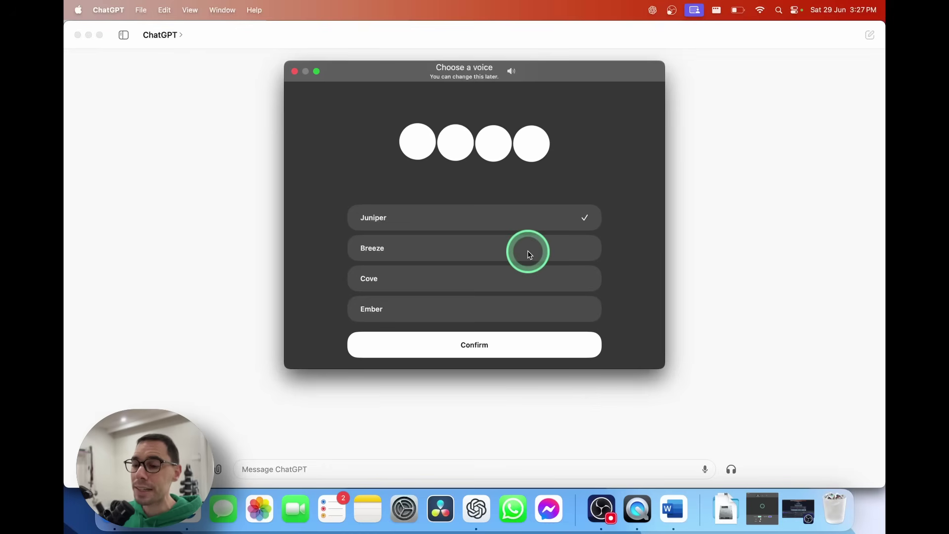
{"action": "left_click", "coordinate": [479, 310]}
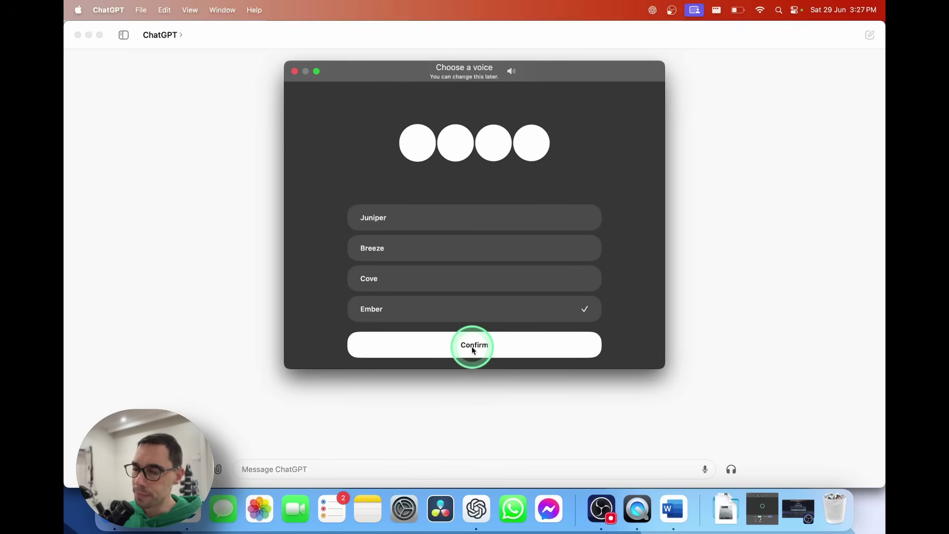
{"action": "left_click", "coordinate": [472, 346]}
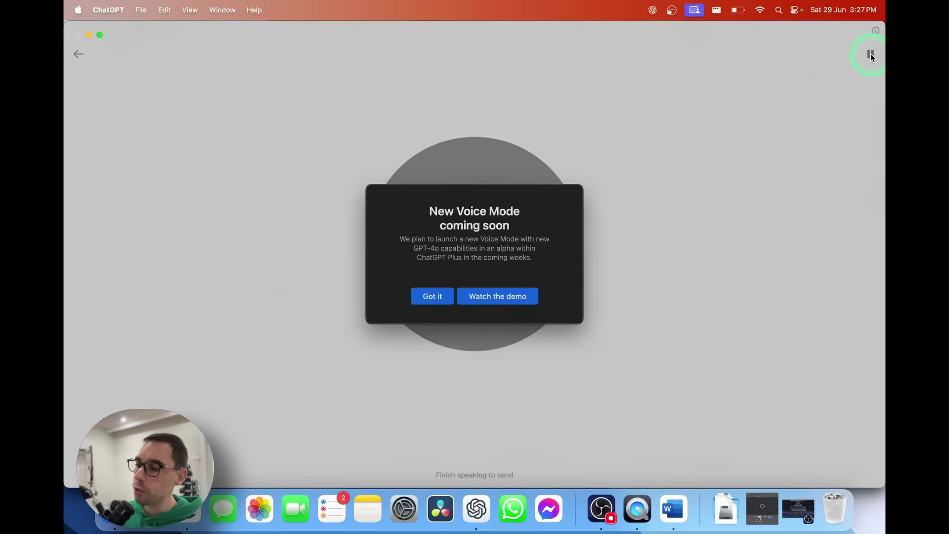
{"action": "left_click", "coordinate": [446, 297]}
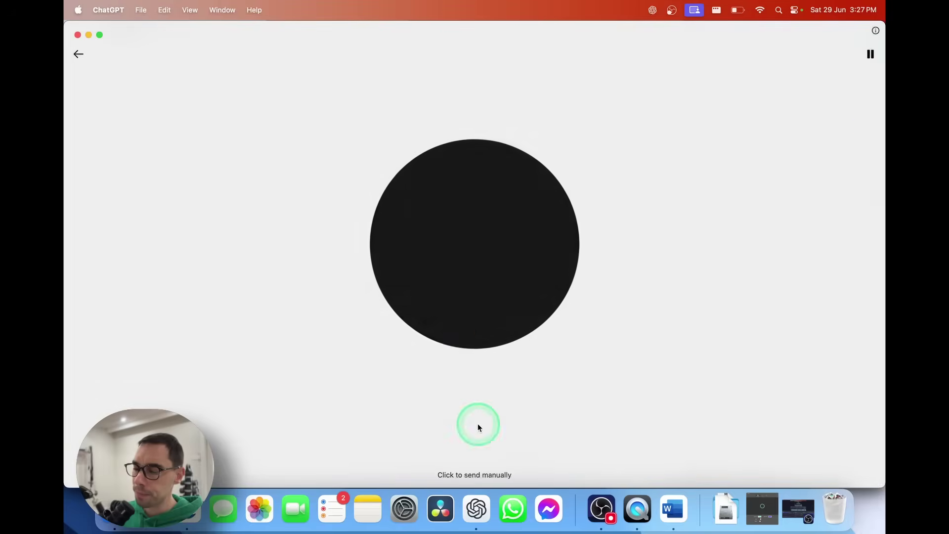
Hold the spoken conversation, pausing and resuming listening with the top-right button.
{"action": "left_click", "coordinate": [870, 54]}
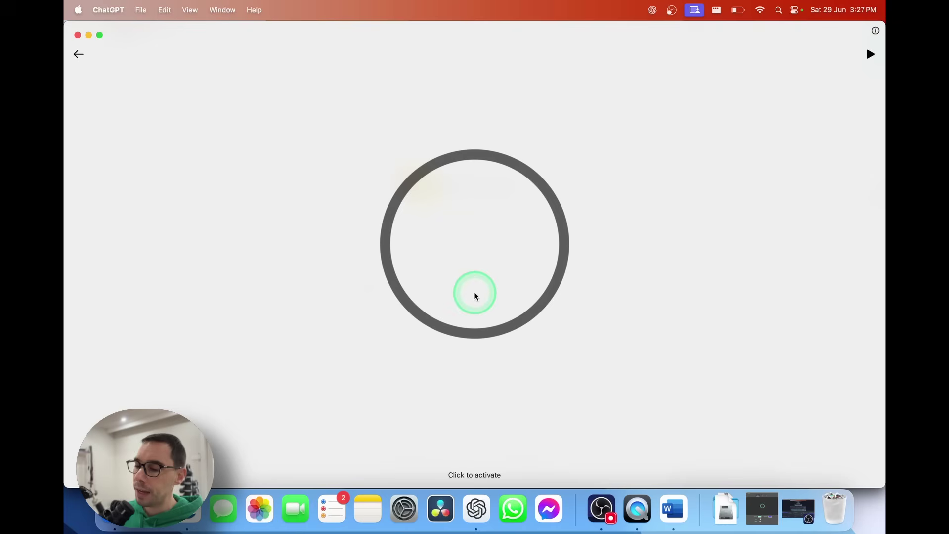
{"action": "left_click", "coordinate": [479, 476]}
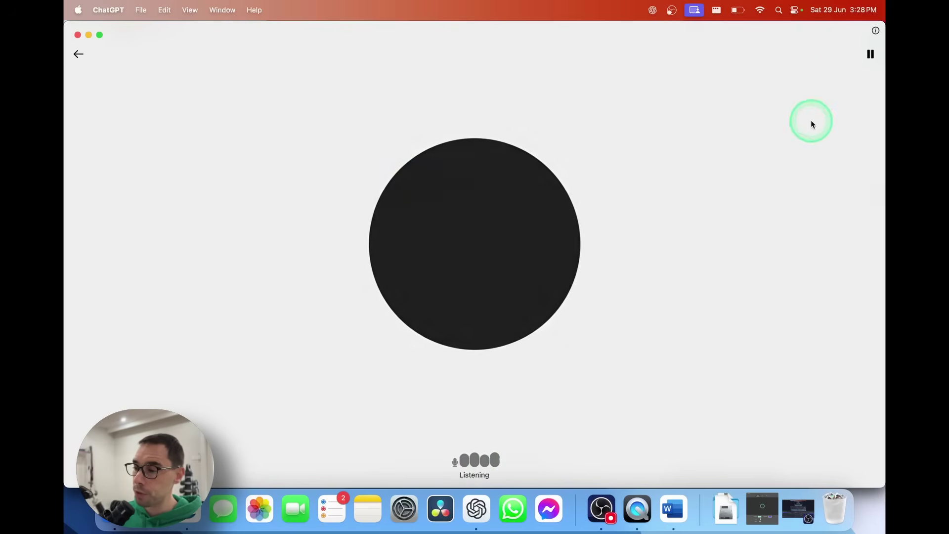
{"action": "left_click", "coordinate": [870, 55]}
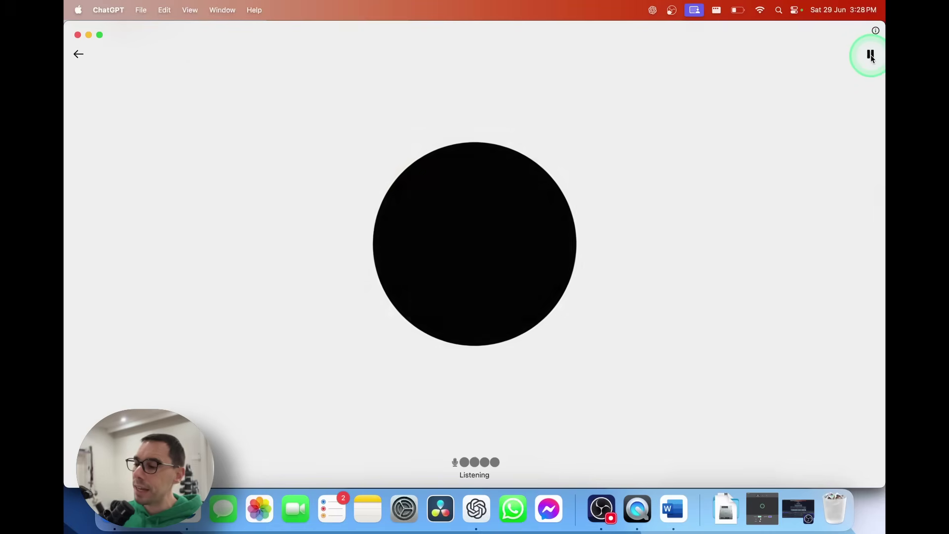
{"action": "left_click", "coordinate": [871, 55]}
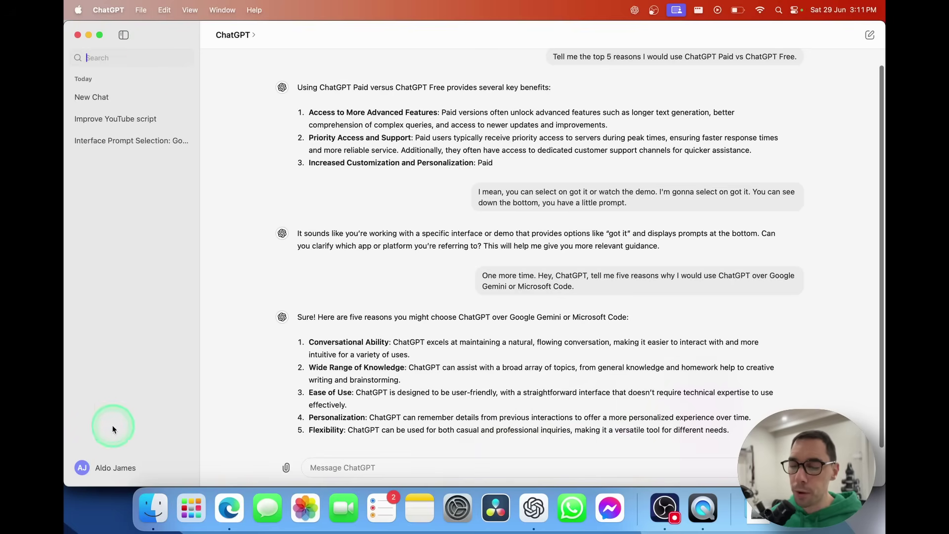
Choose Settings from the profile menu at the bottom of the sidebar.
{"action": "left_click", "coordinate": [86, 468]}
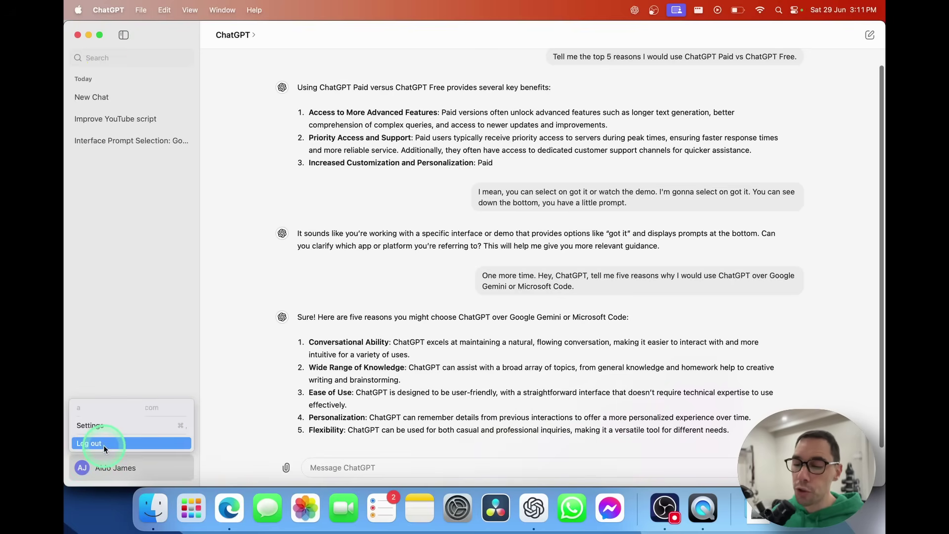
{"action": "left_click", "coordinate": [111, 431]}
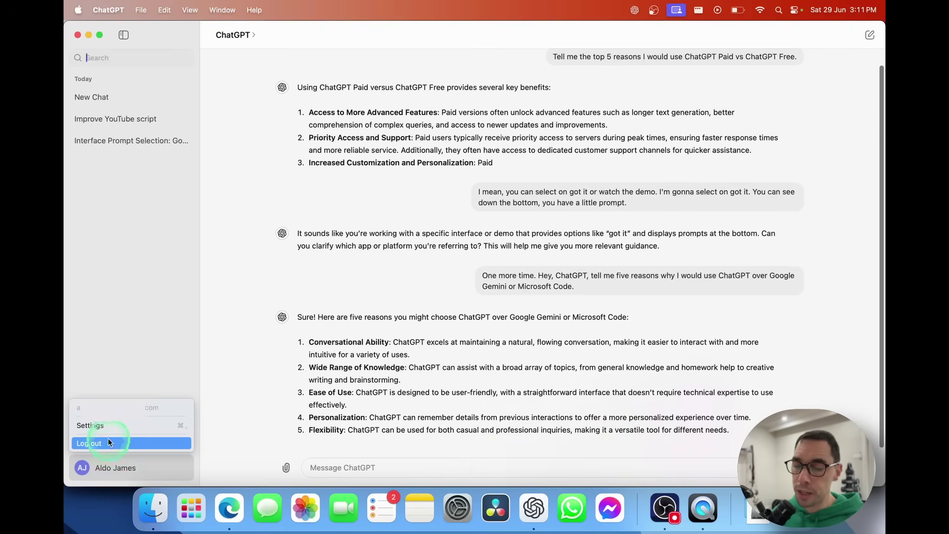
{"action": "left_click", "coordinate": [114, 428]}
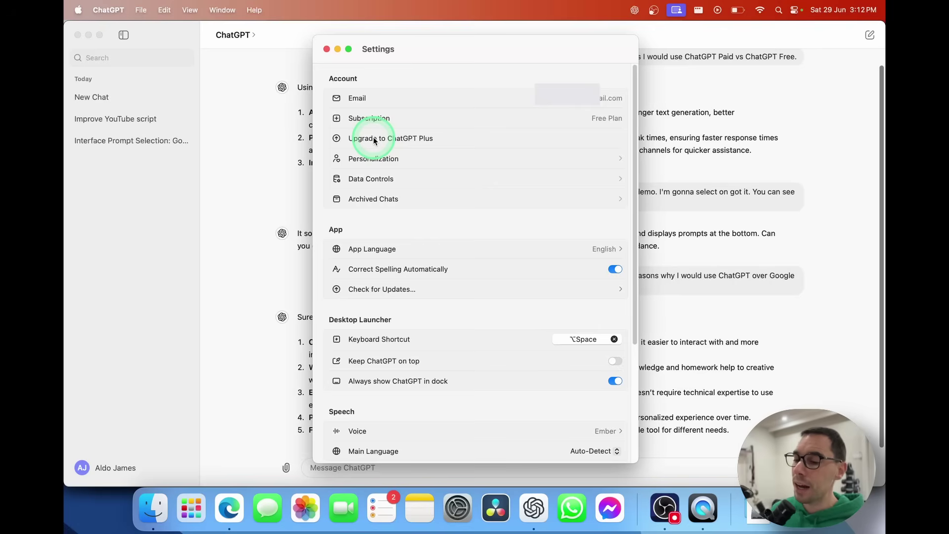
{"action": "left_click", "coordinate": [615, 159]}
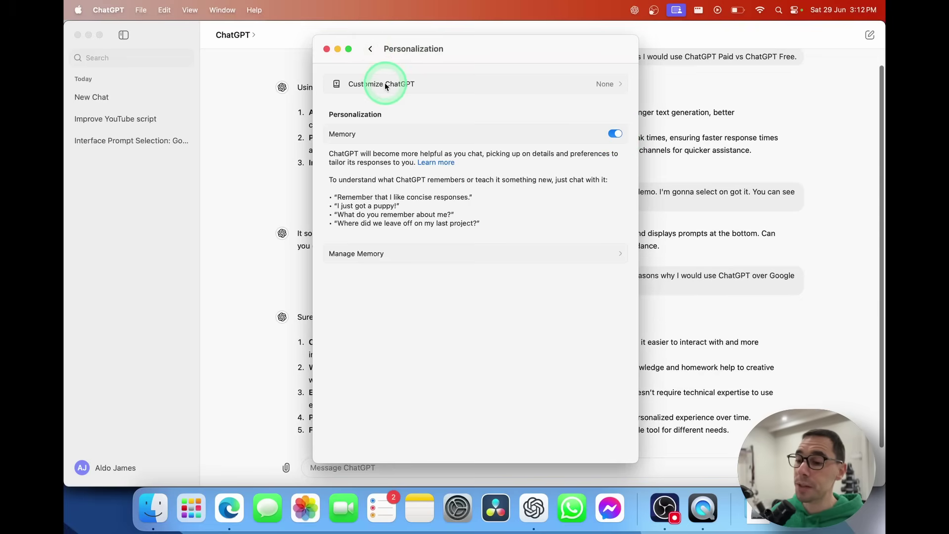
{"action": "left_click", "coordinate": [370, 49]}
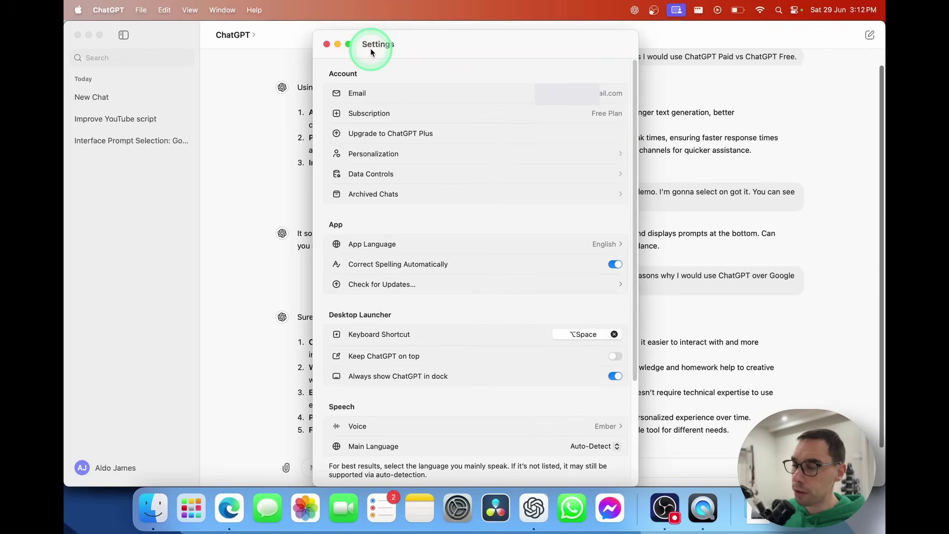
{"action": "left_click", "coordinate": [619, 175]}
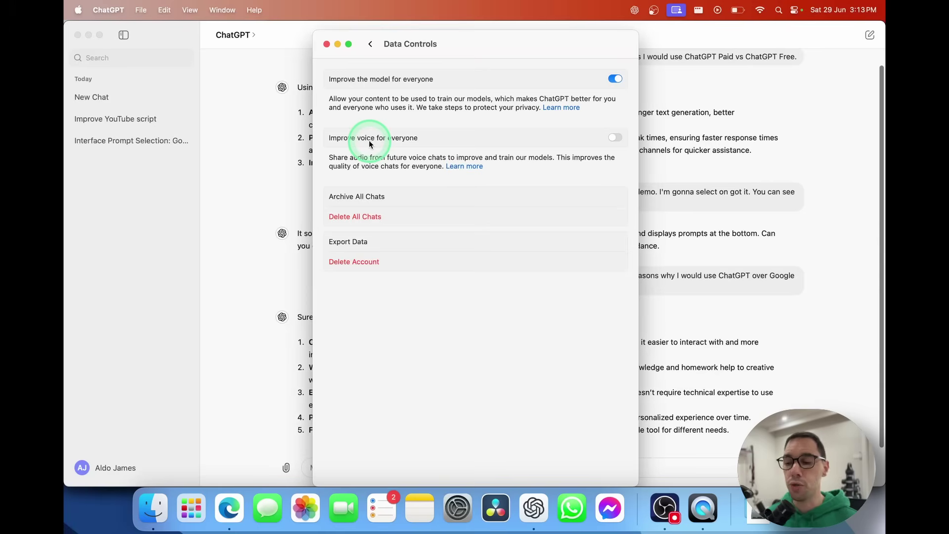
{"action": "left_click", "coordinate": [613, 139]}
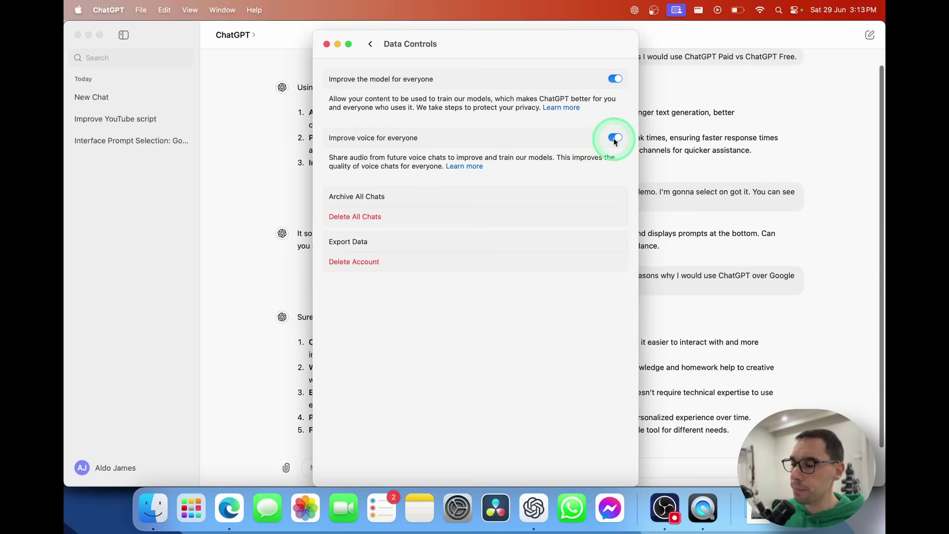
{"action": "left_click", "coordinate": [613, 139]}
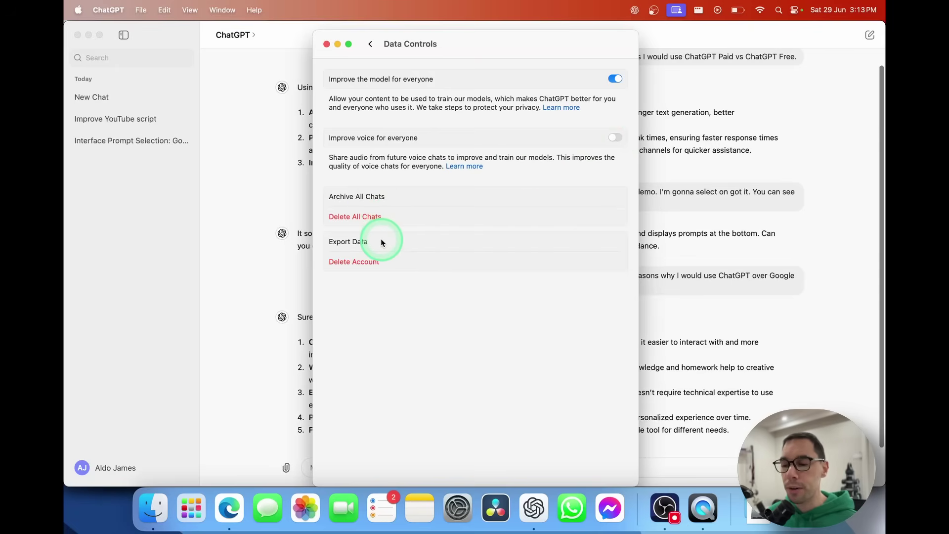
{"action": "left_click", "coordinate": [371, 46]}
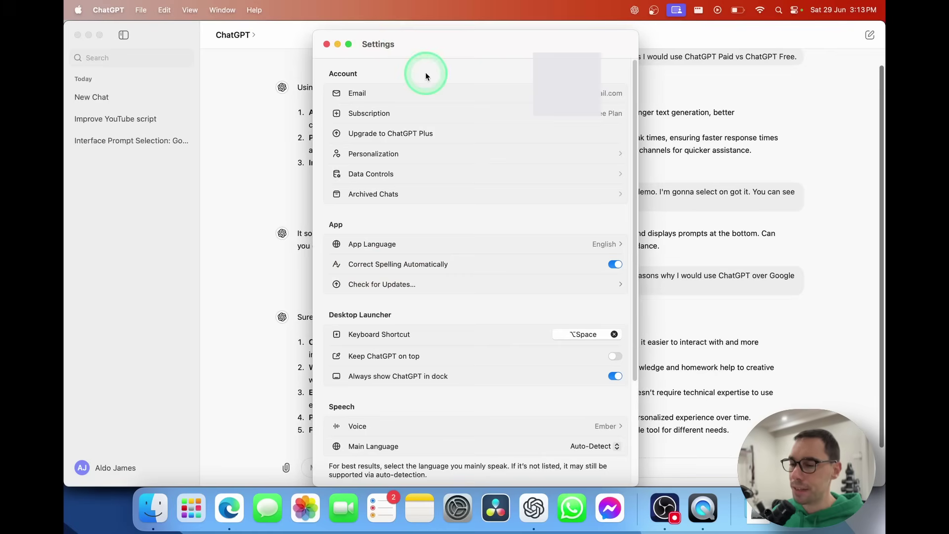
Toggle automatic spelling correction off and then back on in Settings.
{"action": "left_click_drag", "start_coordinate": [636, 213], "coordinate": [647, 298]}
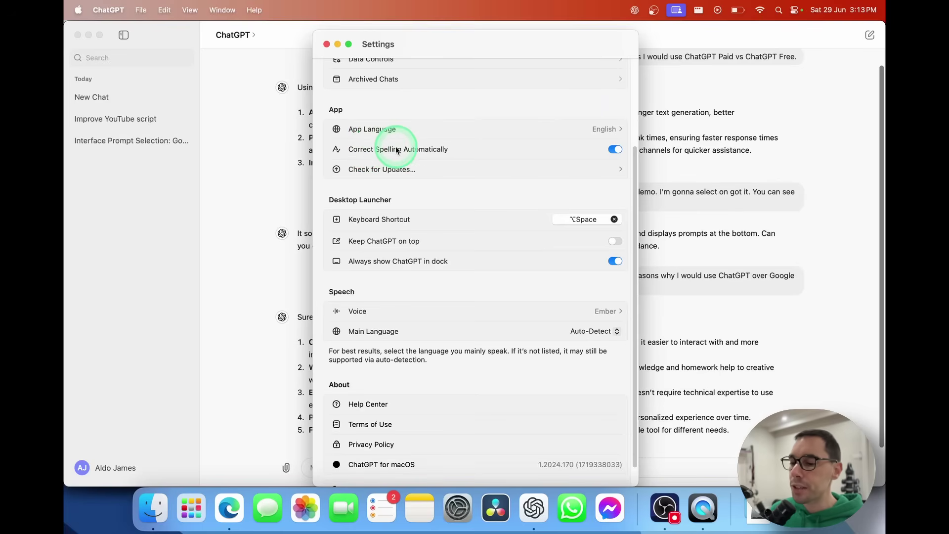
{"action": "left_click", "coordinate": [615, 149]}
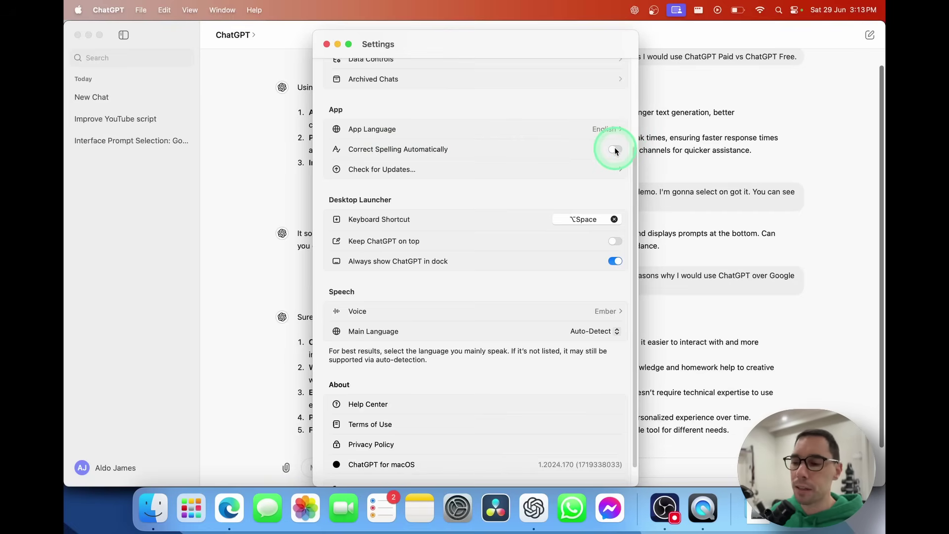
{"action": "left_click", "coordinate": [615, 149]}
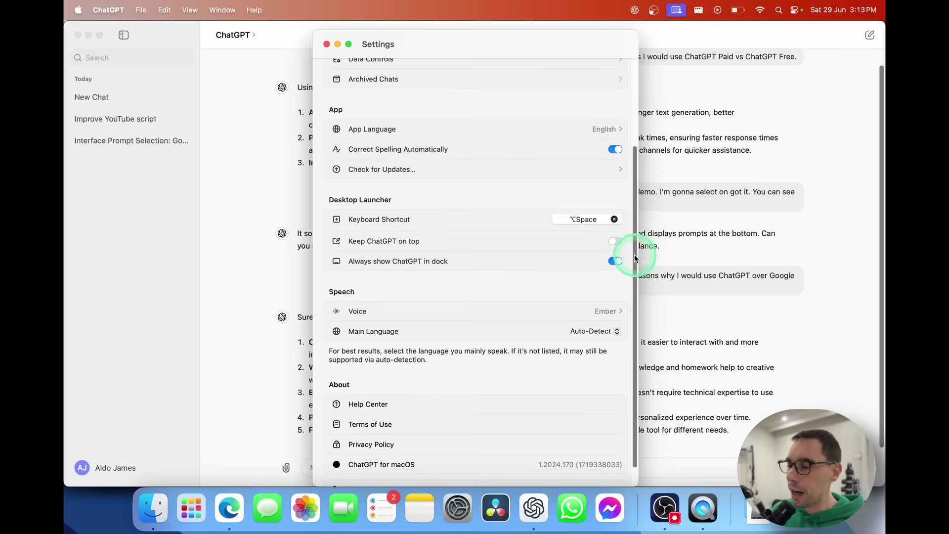
{"action": "scroll", "coordinate": [633, 262], "scroll_direction": "down", "scroll_amount": 2}
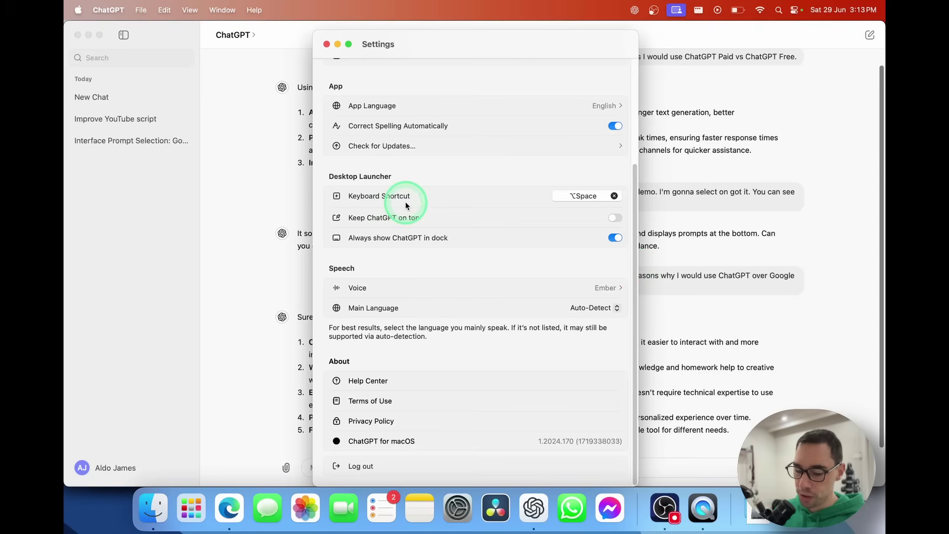
Summon the launcher bar, peek at its attachment options, dismiss it, and close Settings.
{"action": "key", "text": "alt+space"}
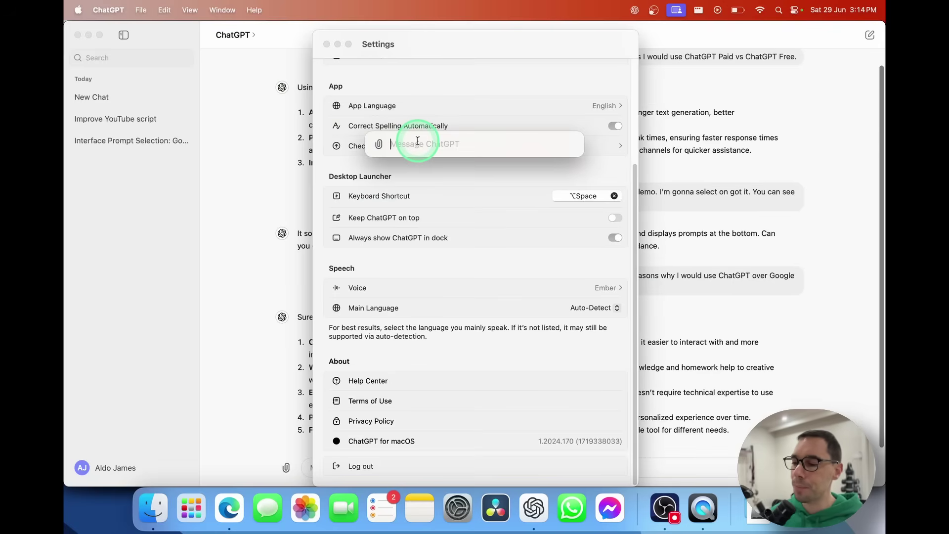
{"action": "left_click", "coordinate": [378, 143]}
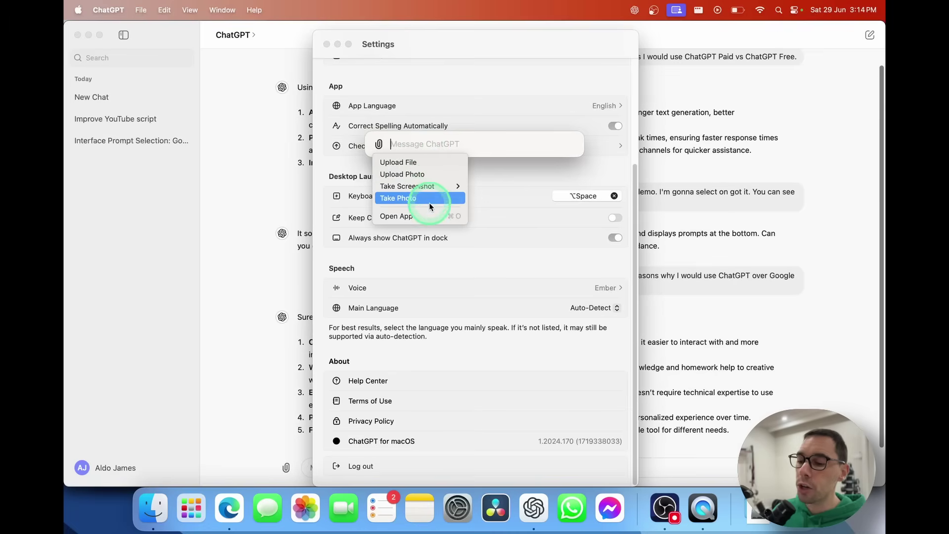
{"action": "left_click", "coordinate": [339, 161]}
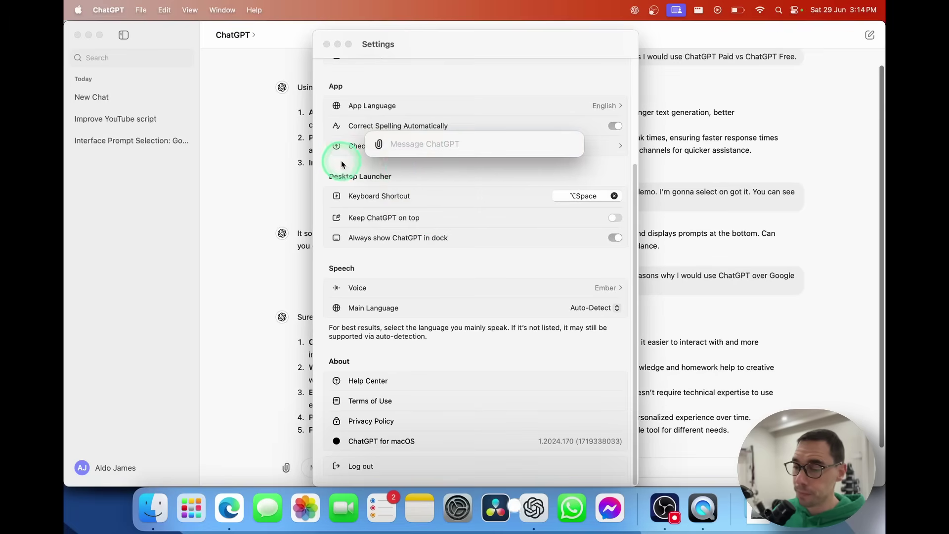
{"action": "left_click", "coordinate": [416, 212]}
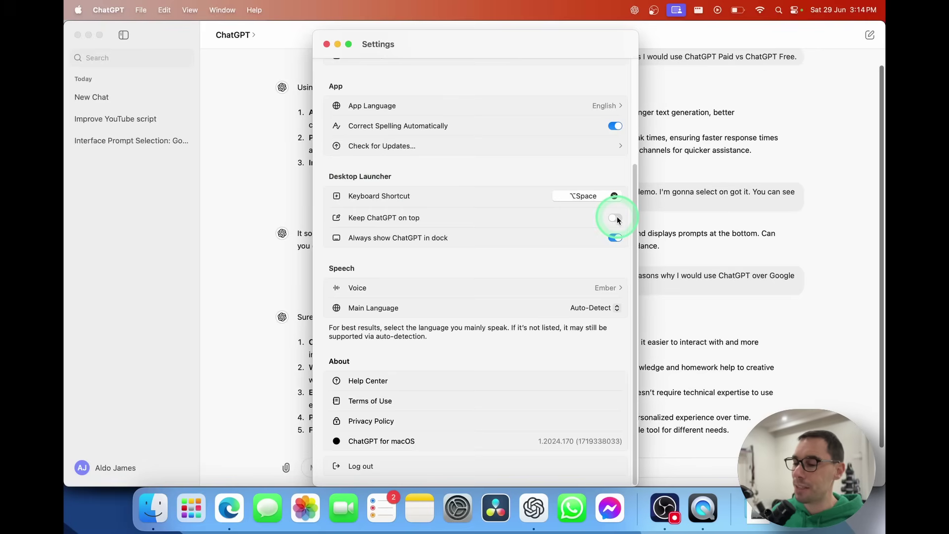
{"action": "key", "text": "super+w"}
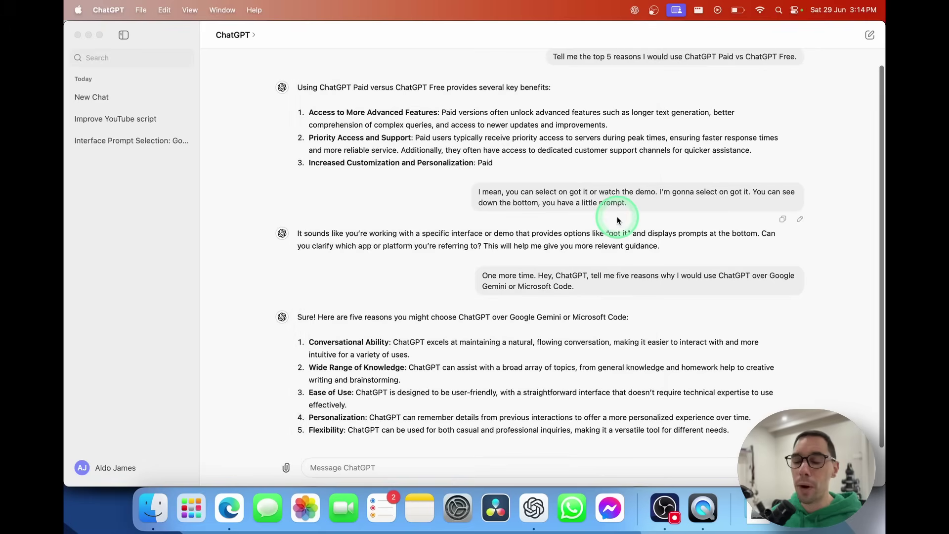
Switch to Microsoft Edge and quit Messenger from its Dock menu.
{"action": "left_click", "coordinate": [238, 509]}
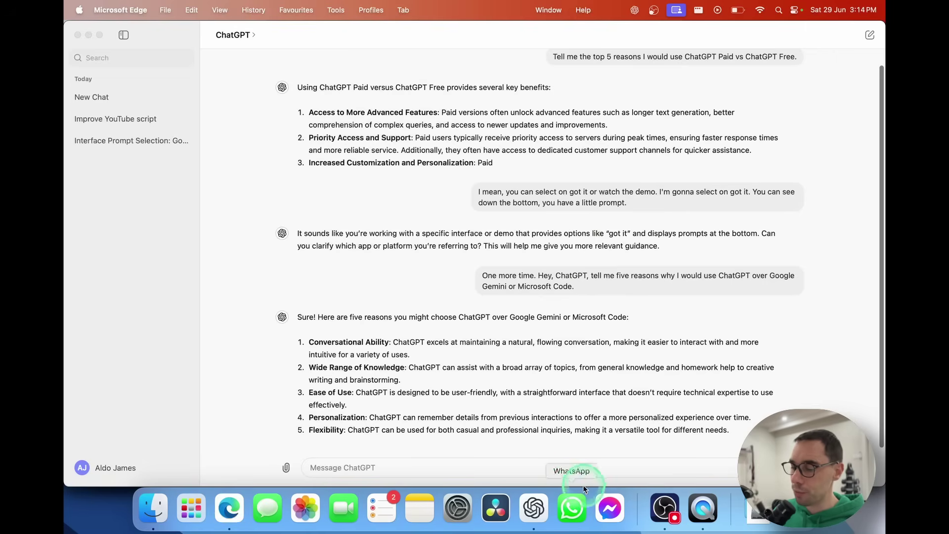
{"action": "left_click", "coordinate": [609, 508]}
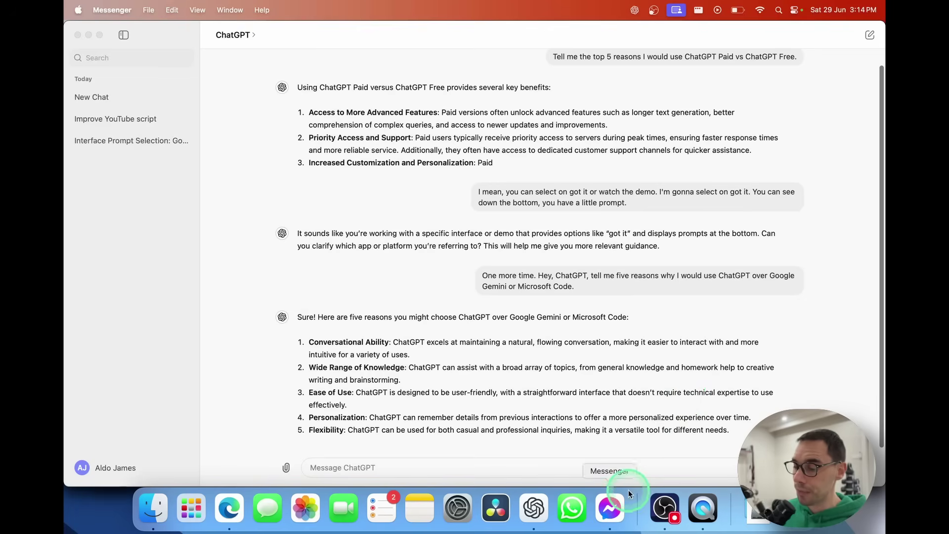
{"action": "right_click", "coordinate": [608, 508]}
{"action": "left_click", "coordinate": [613, 468]}
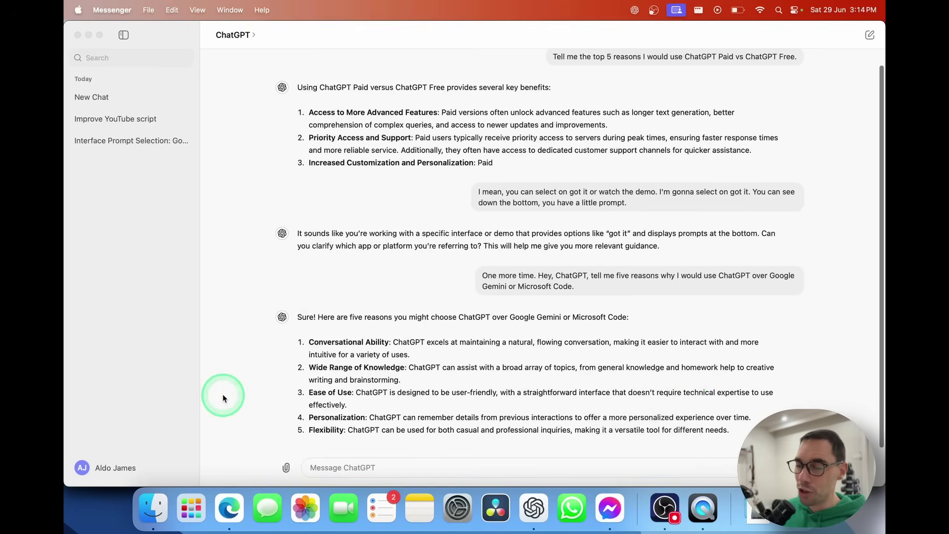
Snap ChatGPT to the right half and reopen Settings positioned on the left.
{"action": "left_click_drag", "start_coordinate": [408, 39], "coordinate": [882, 148]}
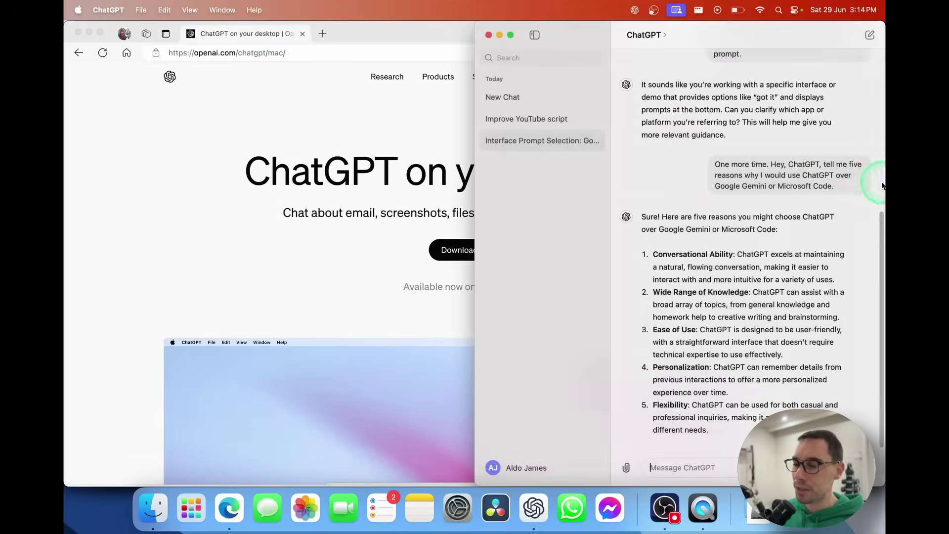
{"action": "key", "text": "super+Tab"}
{"action": "key", "text": "super+shift+Tab"}
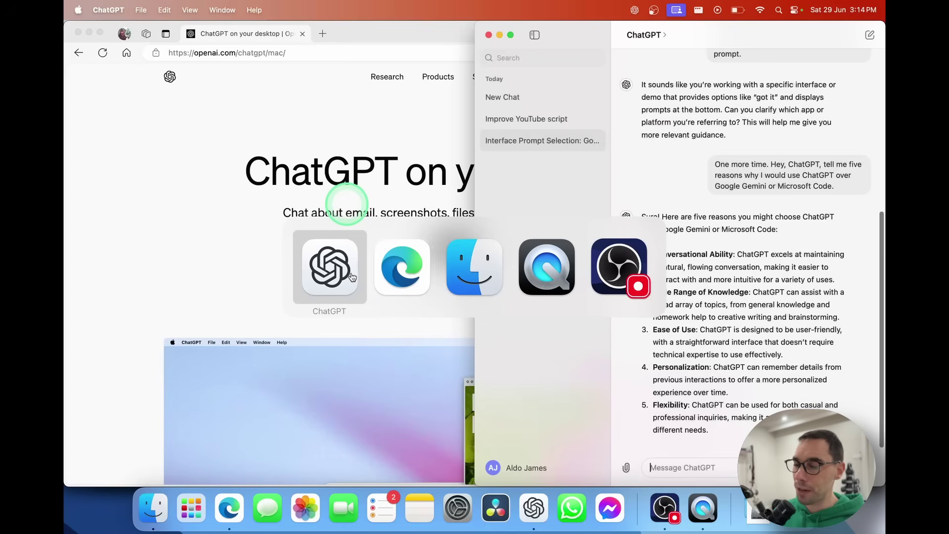
{"action": "key", "text": "super+comma"}
{"action": "left_click_drag", "start_coordinate": [397, 34], "coordinate": [313, 50]}
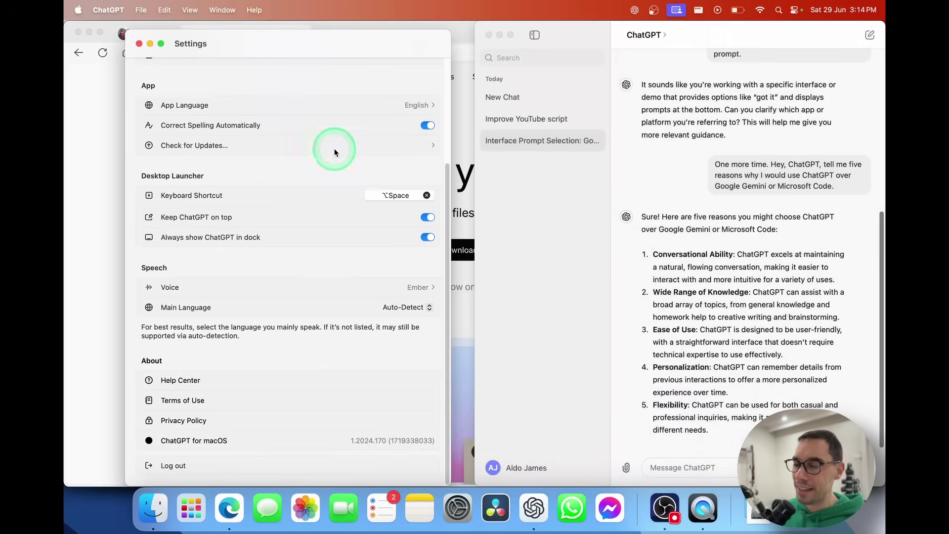
Toggle Keep ChatGPT on top on then off, and leave Main Language on Auto-Detect.
{"action": "left_click", "coordinate": [427, 217]}
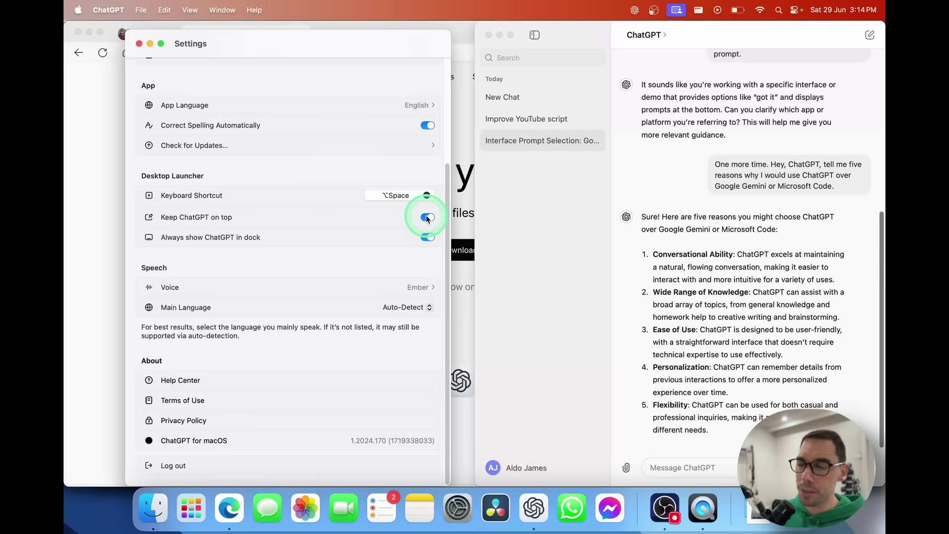
{"action": "left_click", "coordinate": [427, 218]}
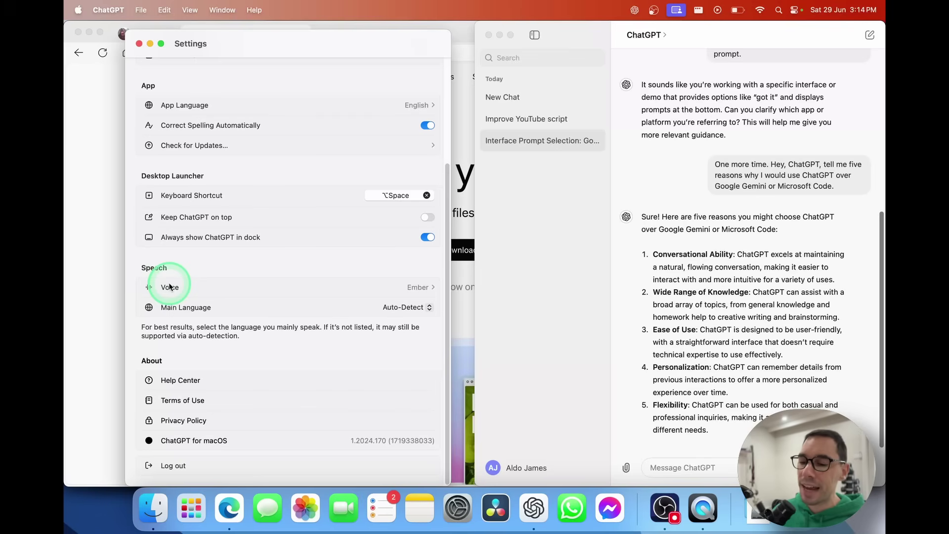
{"action": "left_click", "coordinate": [396, 307]}
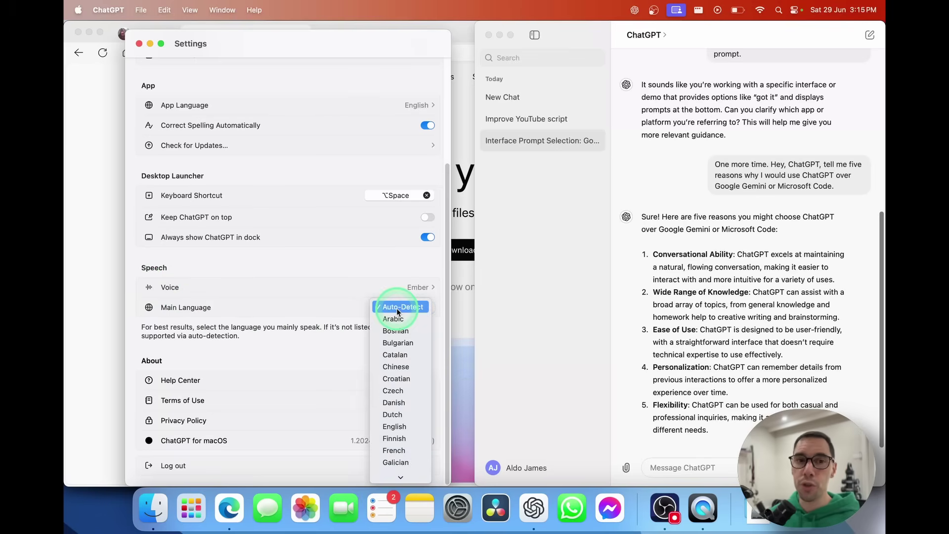
{"action": "left_click", "coordinate": [396, 308]}
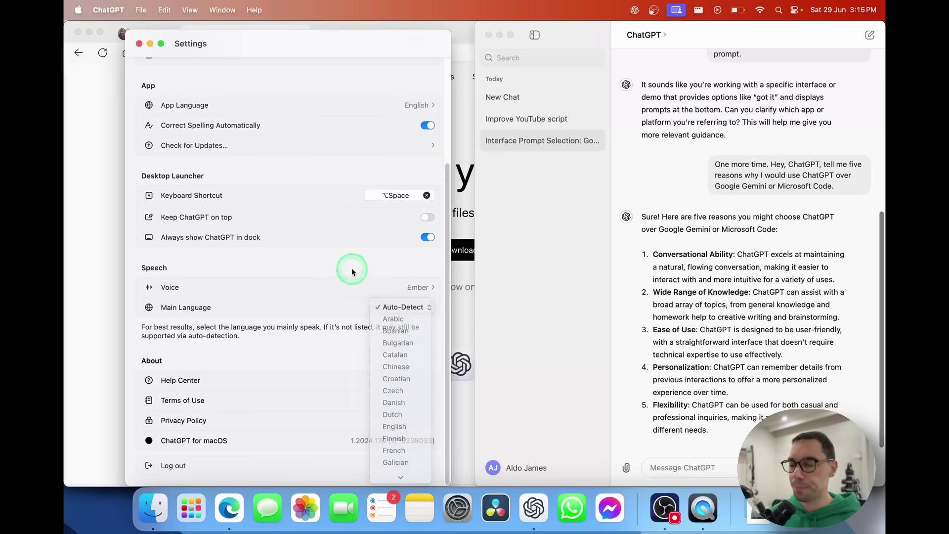
{"action": "scroll", "coordinate": [223, 445], "scroll_direction": "up", "scroll_amount": 1}
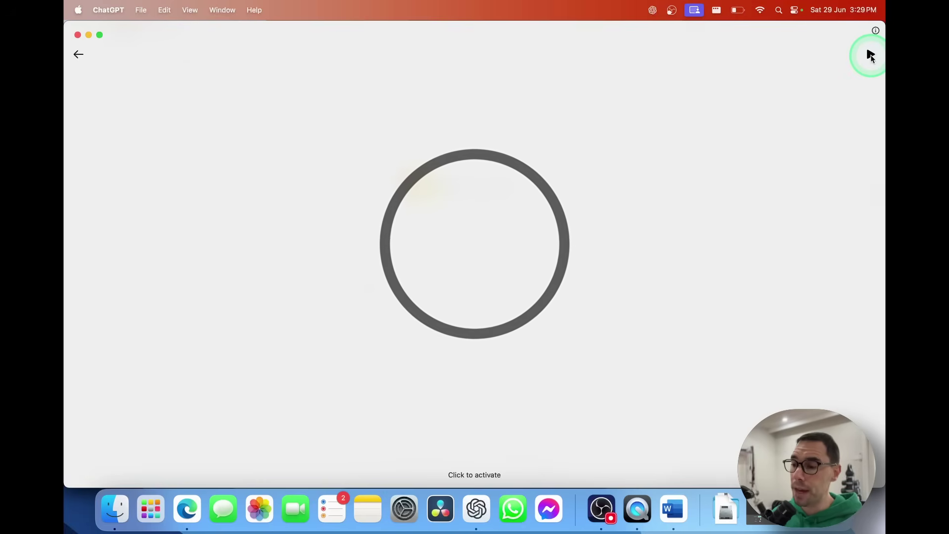
Show and dismiss the Option-Space message bar, then quit ChatGPT from its app menu.
{"action": "key", "text": "alt+space"}
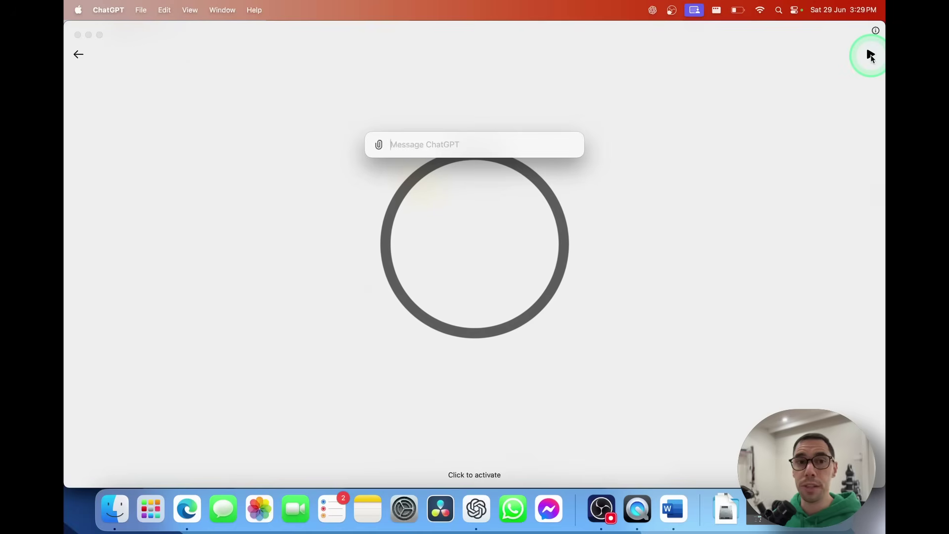
{"action": "left_click", "coordinate": [772, 170]}
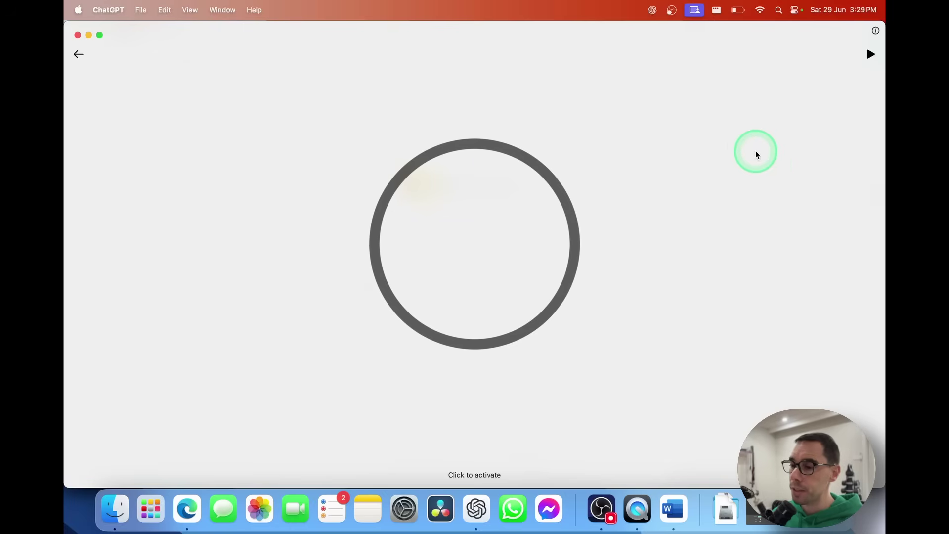
{"action": "left_click", "coordinate": [107, 10]}
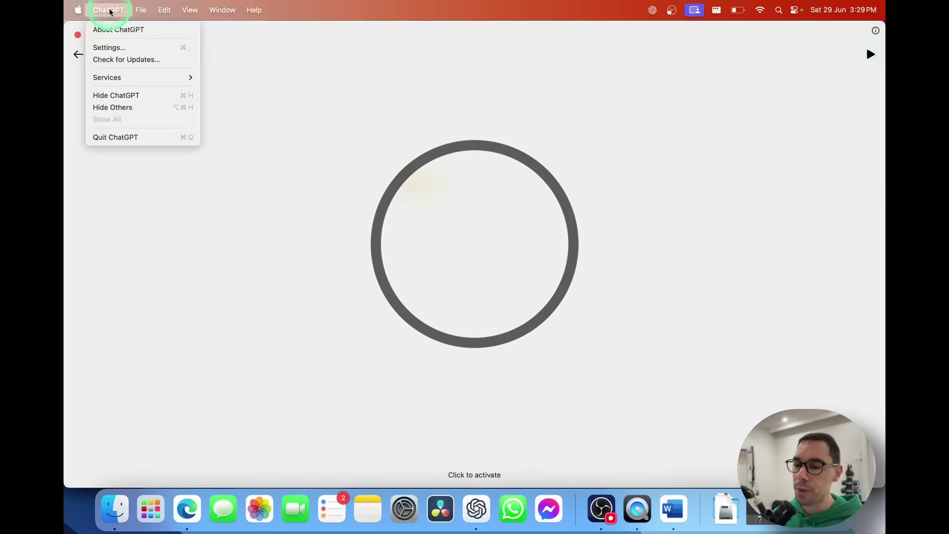
{"action": "left_click", "coordinate": [116, 137]}
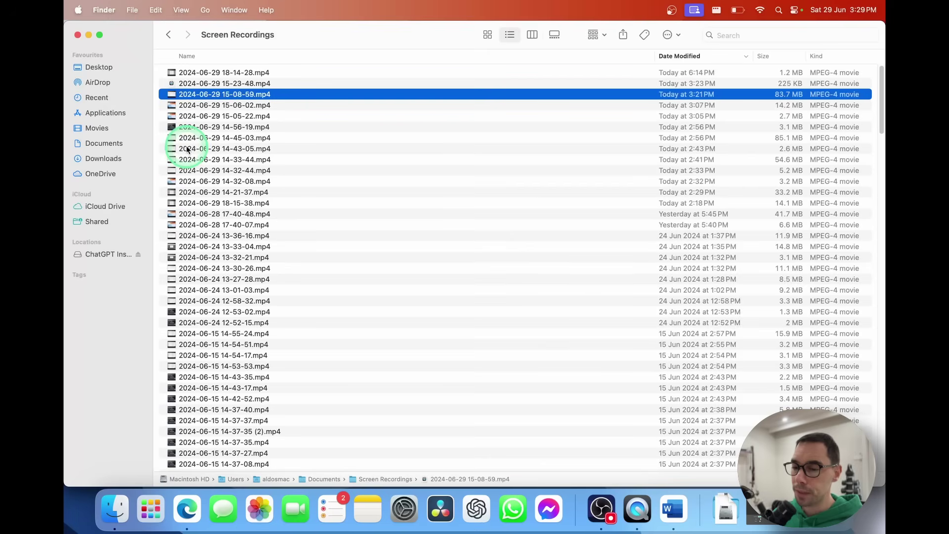
Close the open Finder, Edge and Word document windows.
{"action": "left_click", "coordinate": [77, 35]}
{"action": "left_click", "coordinate": [76, 34]}
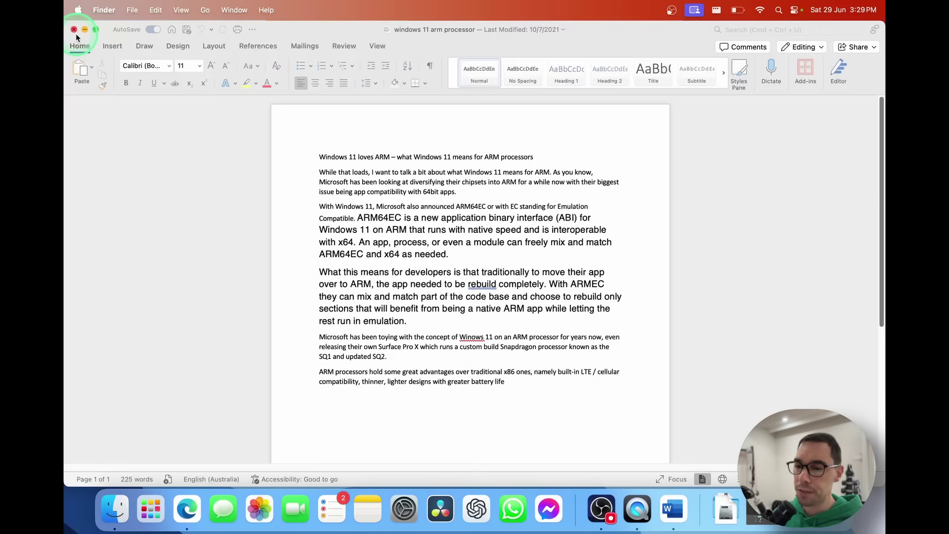
{"action": "left_click", "coordinate": [74, 29]}
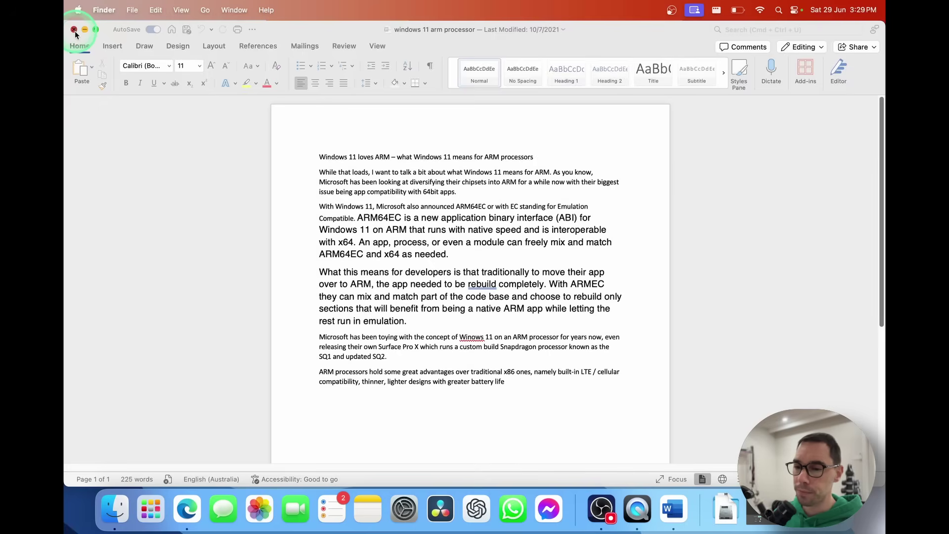
{"action": "left_click", "coordinate": [168, 278]}
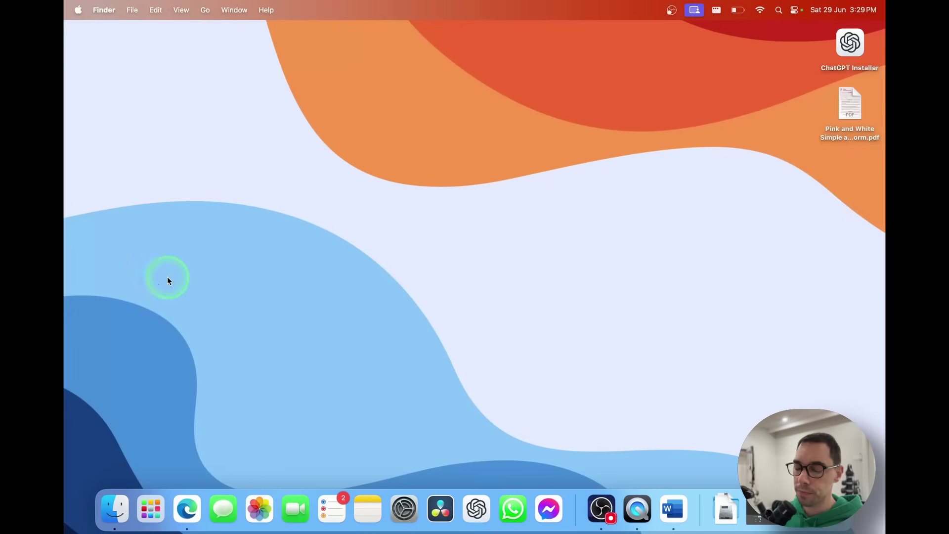
Move ChatGPT from Finder's Applications folder to the Bin, then check Launchpad.
{"action": "left_click", "coordinate": [113, 504]}
{"action": "left_click", "coordinate": [105, 114]}
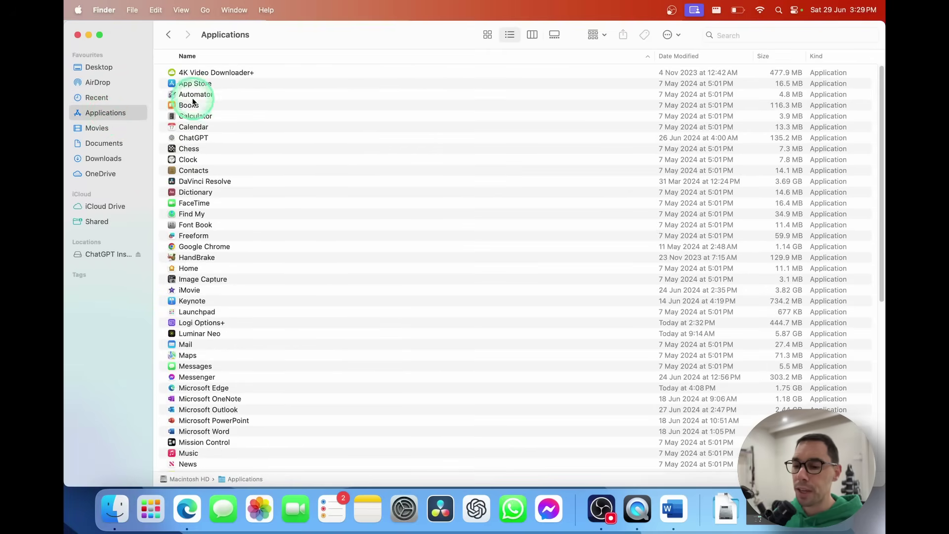
{"action": "left_click", "coordinate": [206, 139]}
{"action": "right_click", "coordinate": [206, 139]}
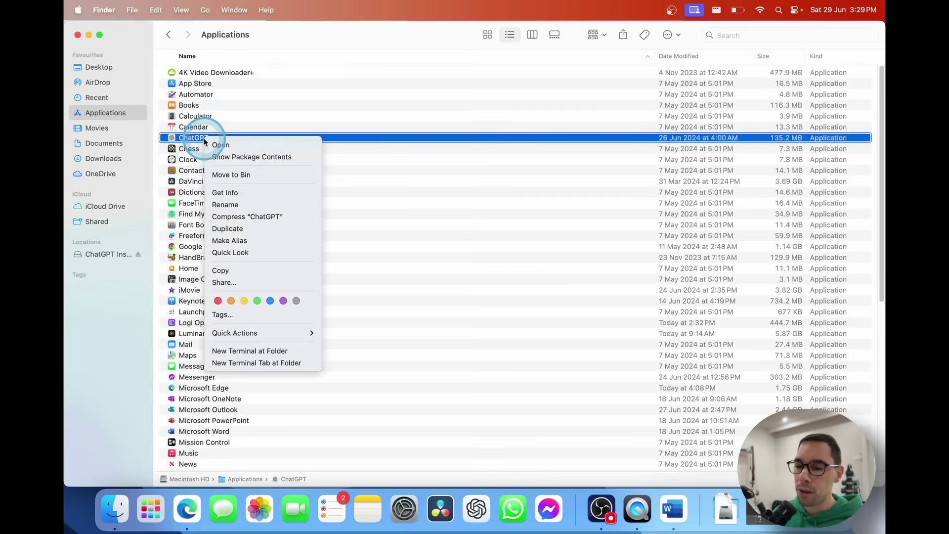
{"action": "left_click", "coordinate": [267, 174]}
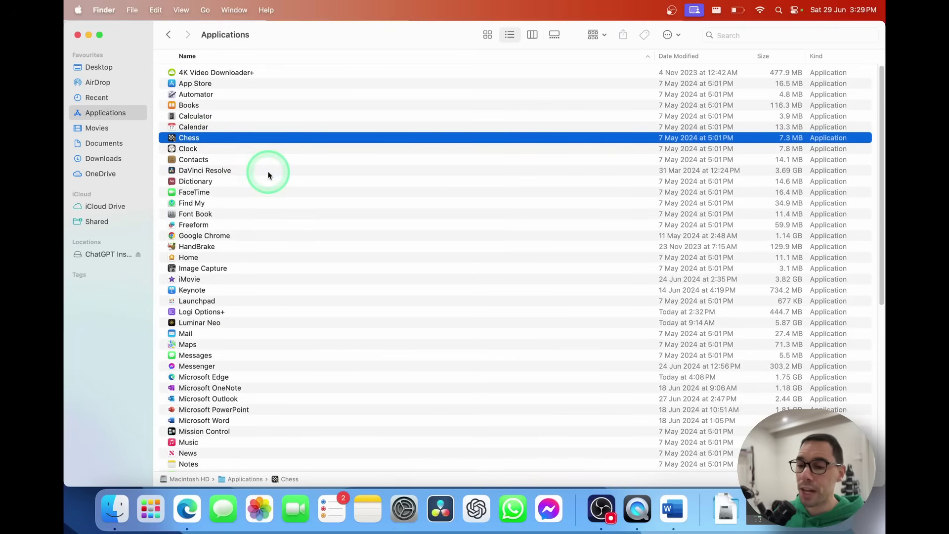
{"action": "left_click", "coordinate": [150, 509]}
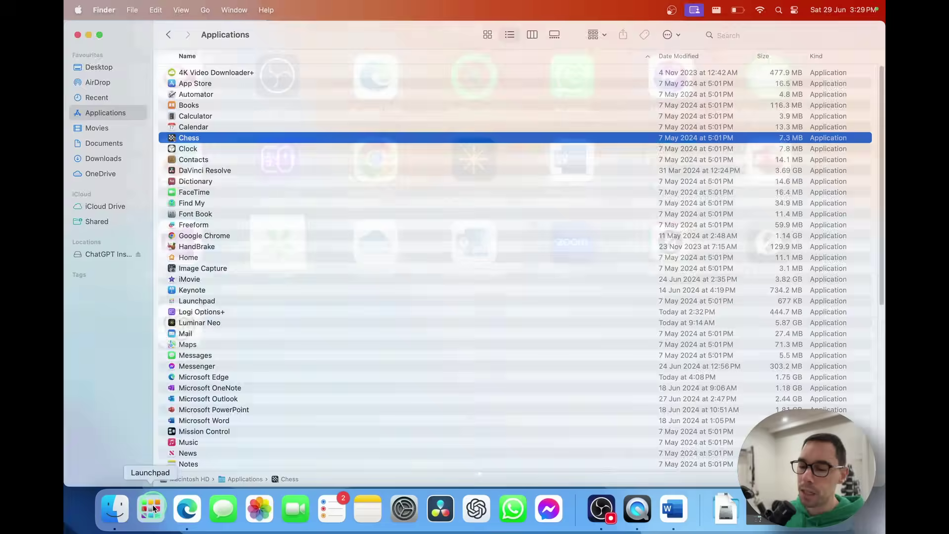